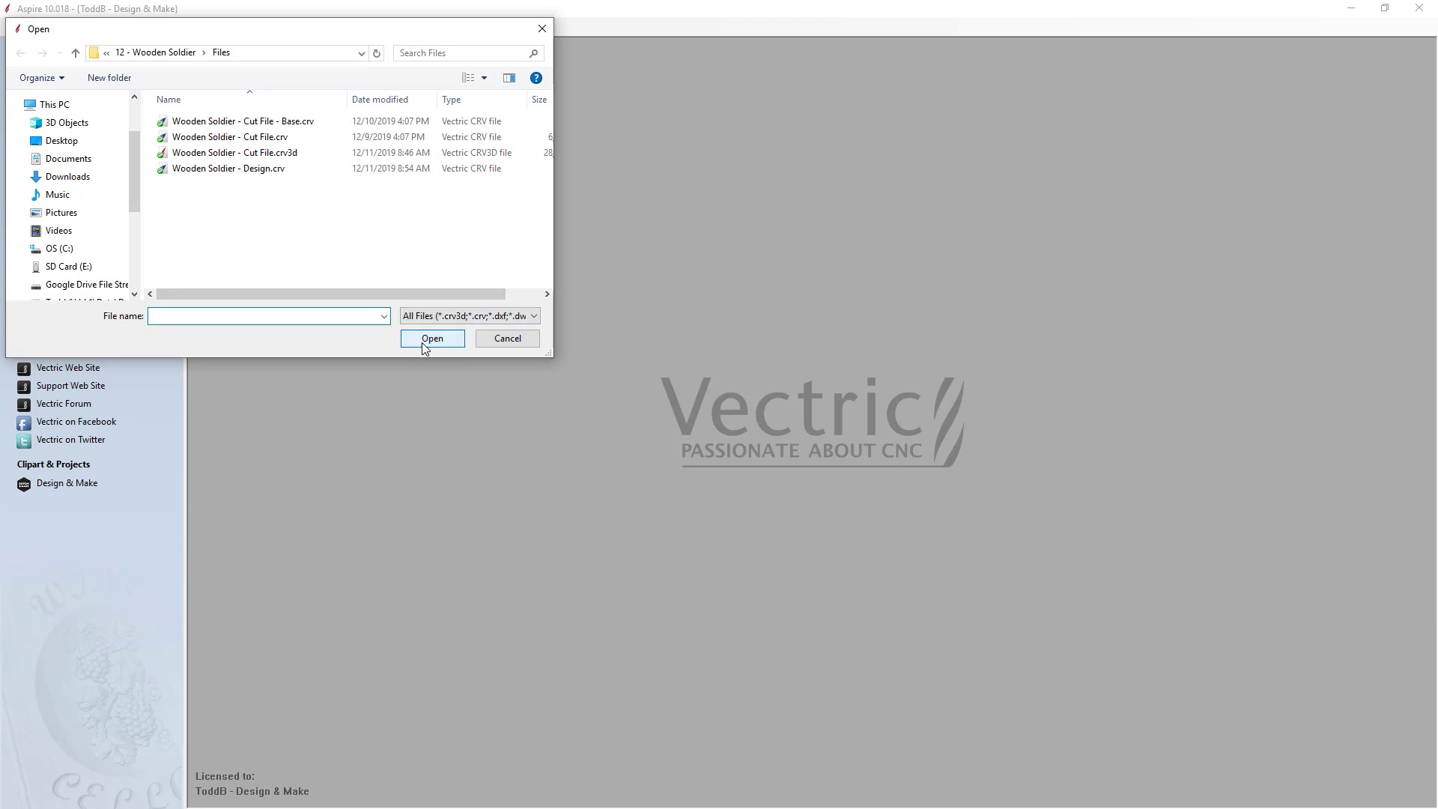
# - Open Wooden Soldier - Design.crv and dismiss its project notes
pyautogui.click(253, 171)
pyautogui.click(433, 341)
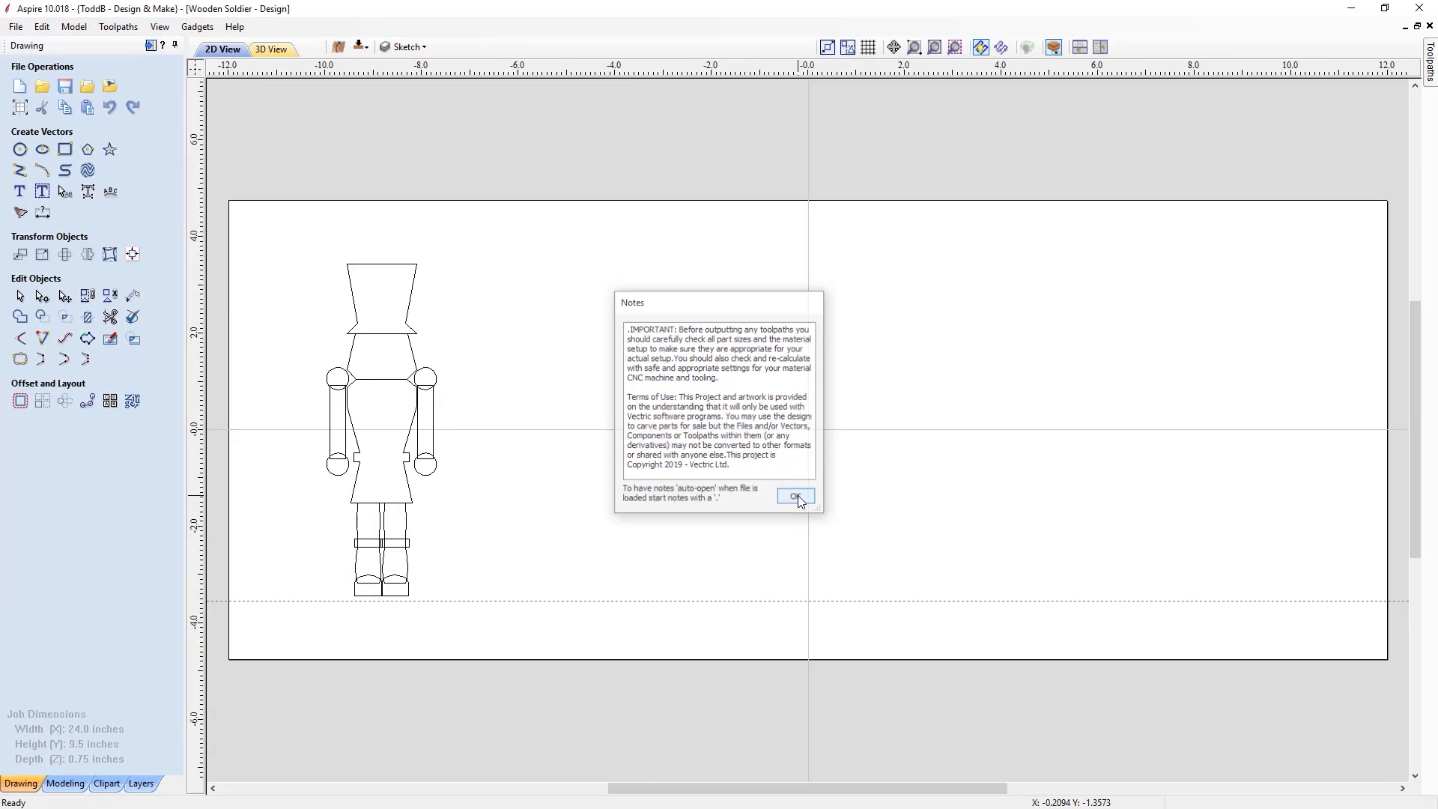
pyautogui.click(818, 540)
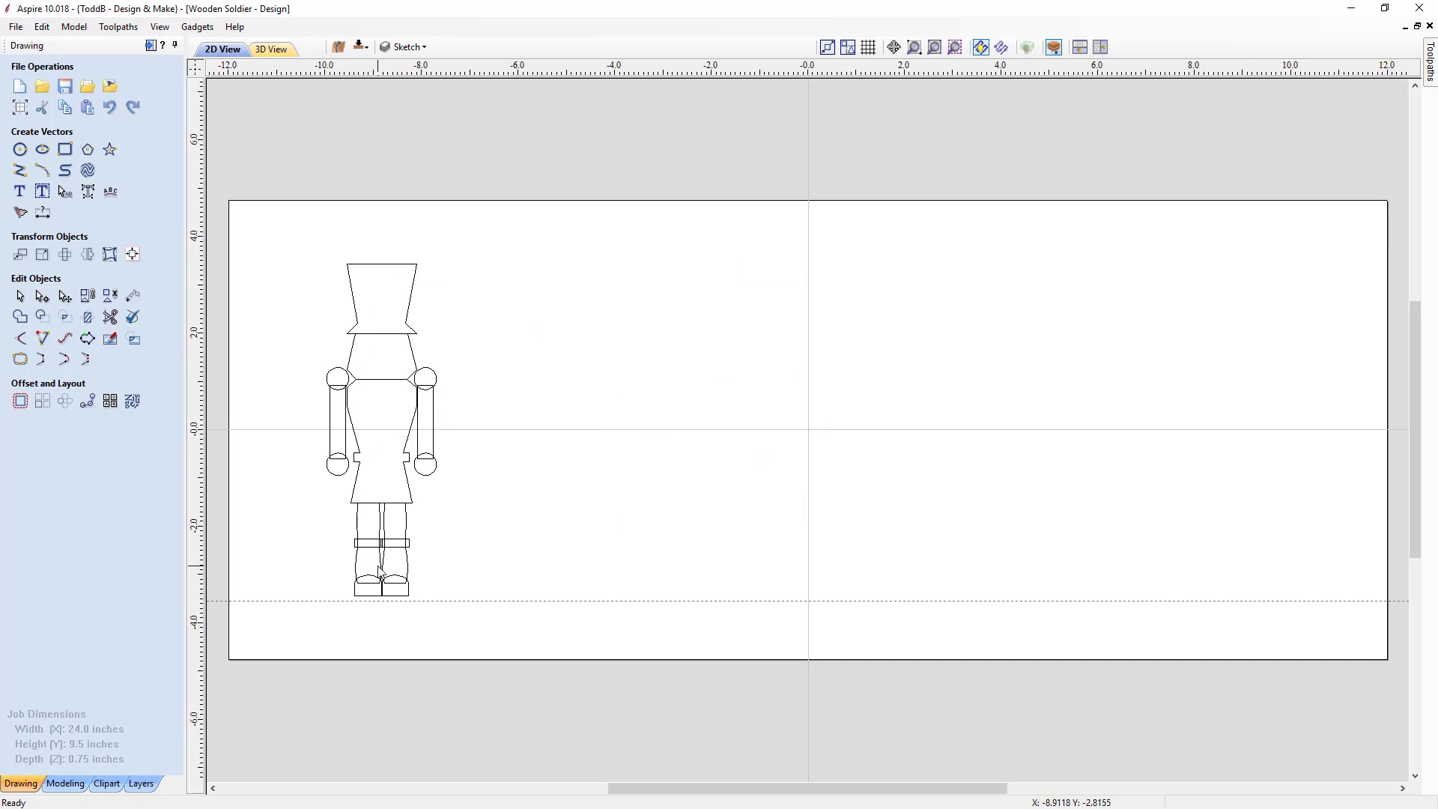
# - Turn on the Edits - #1, #2 and #3 layers from the layer list
pyautogui.click(422, 48)
pyautogui.click(404, 87)
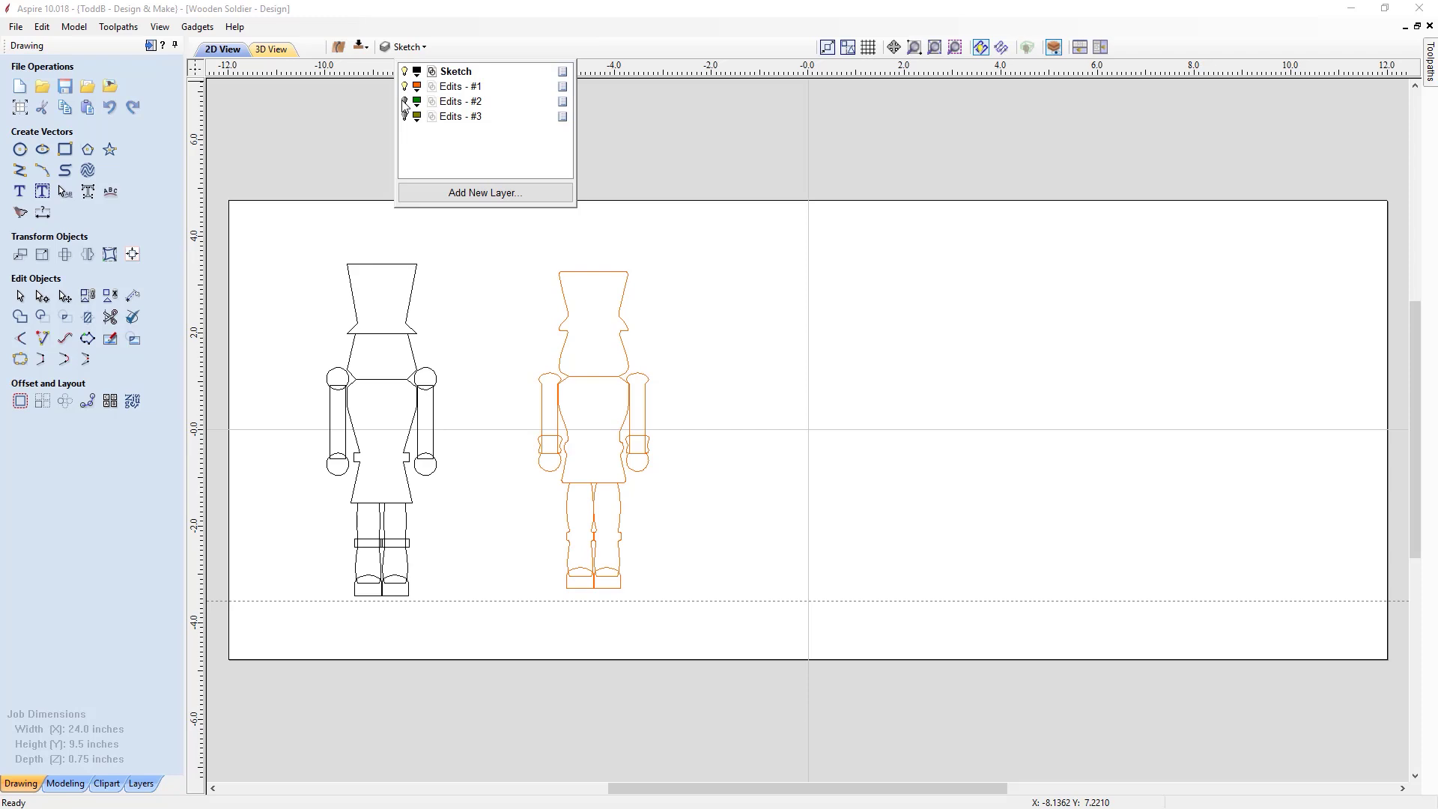
pyautogui.click(405, 102)
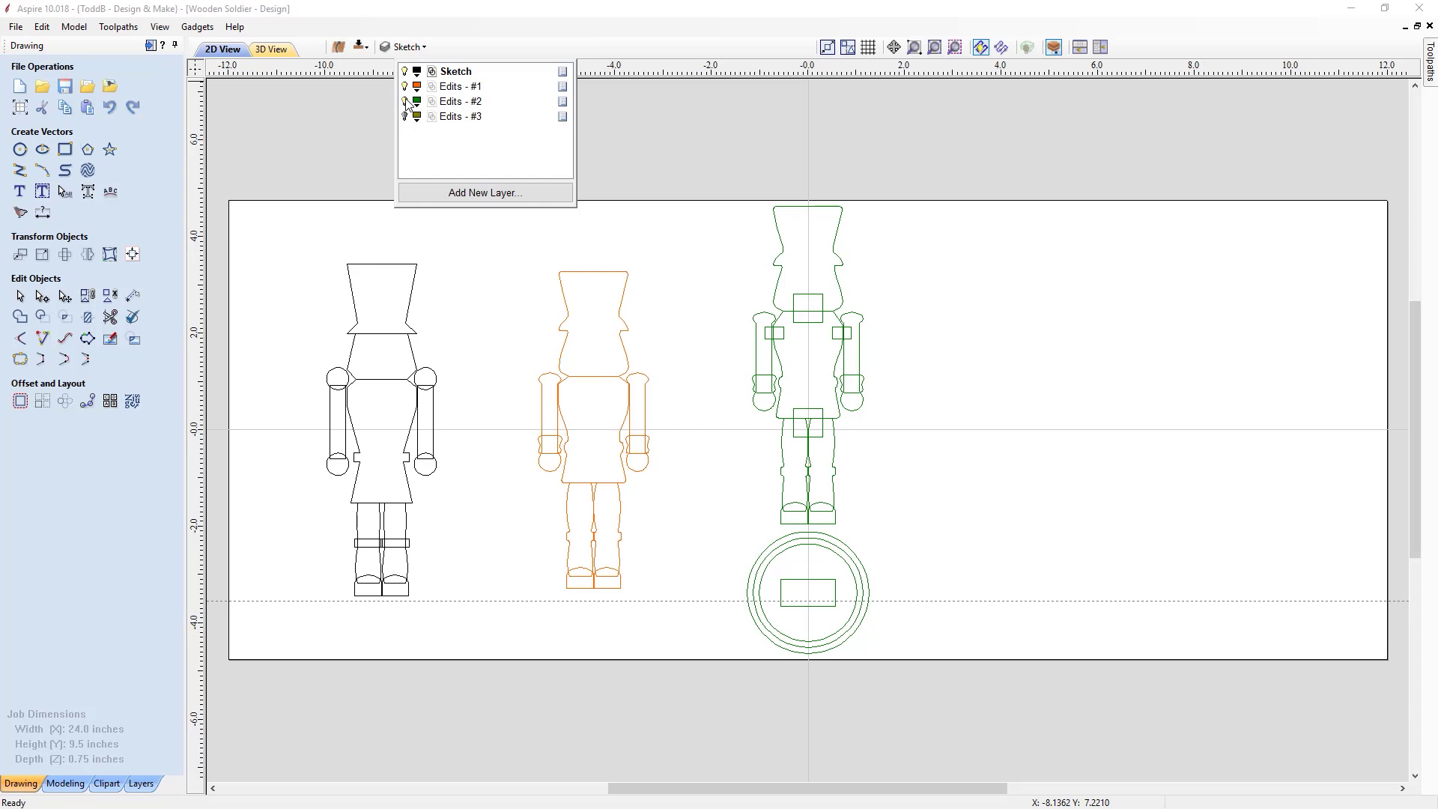
pyautogui.click(405, 117)
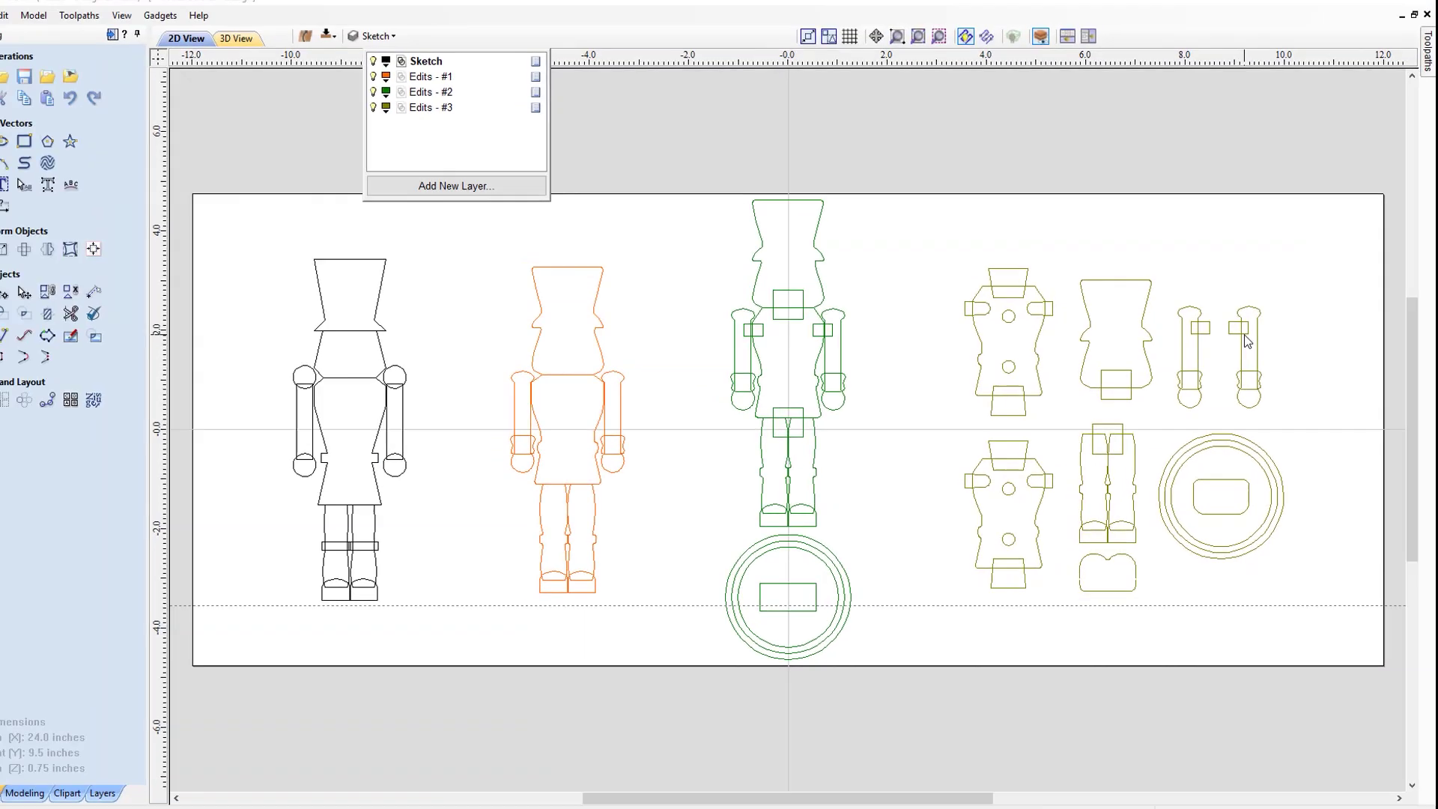
pyautogui.click(684, 134)
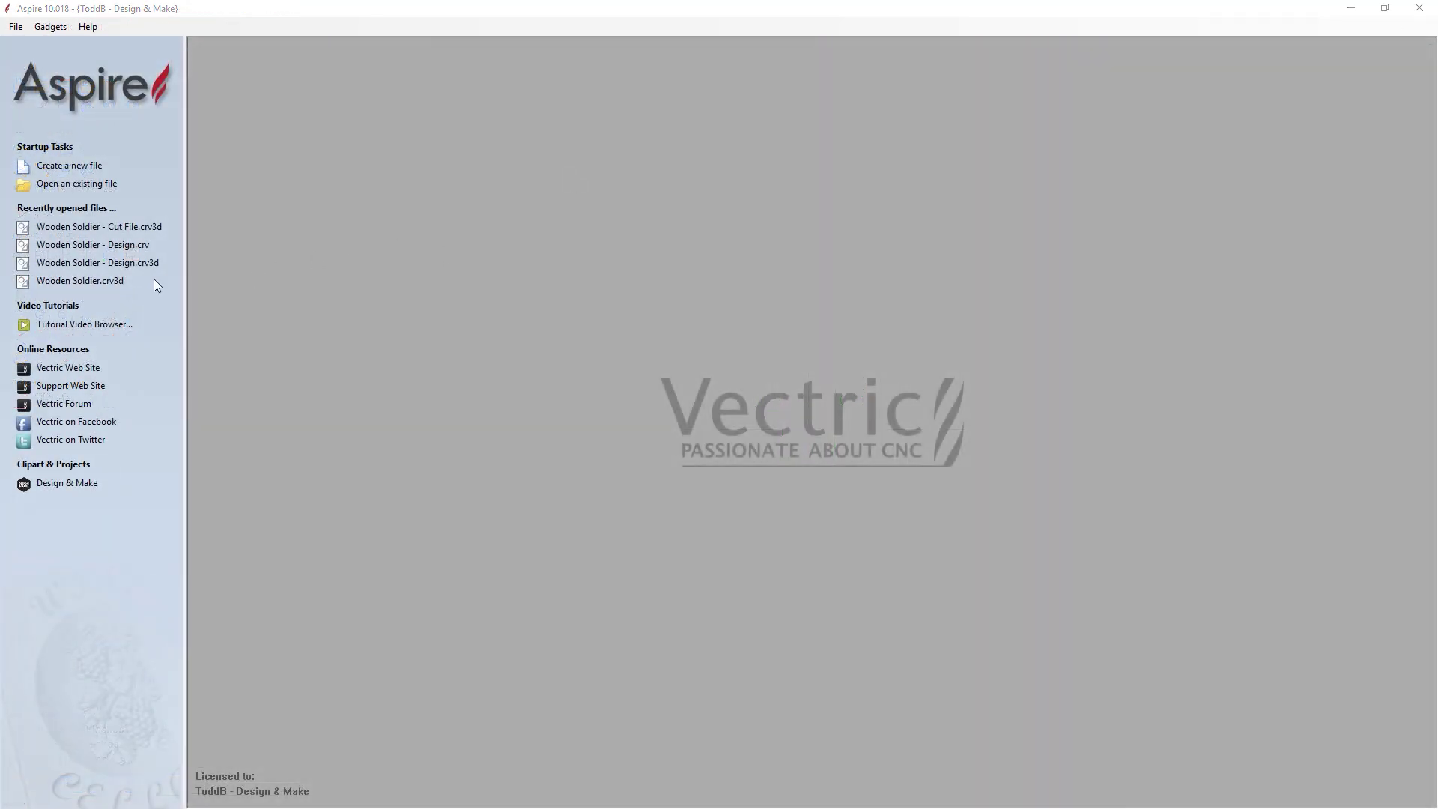
# - Open Wooden Soldier - Cut File.crv3d as an existing file and dismiss its project notes
pyautogui.click(87, 182)
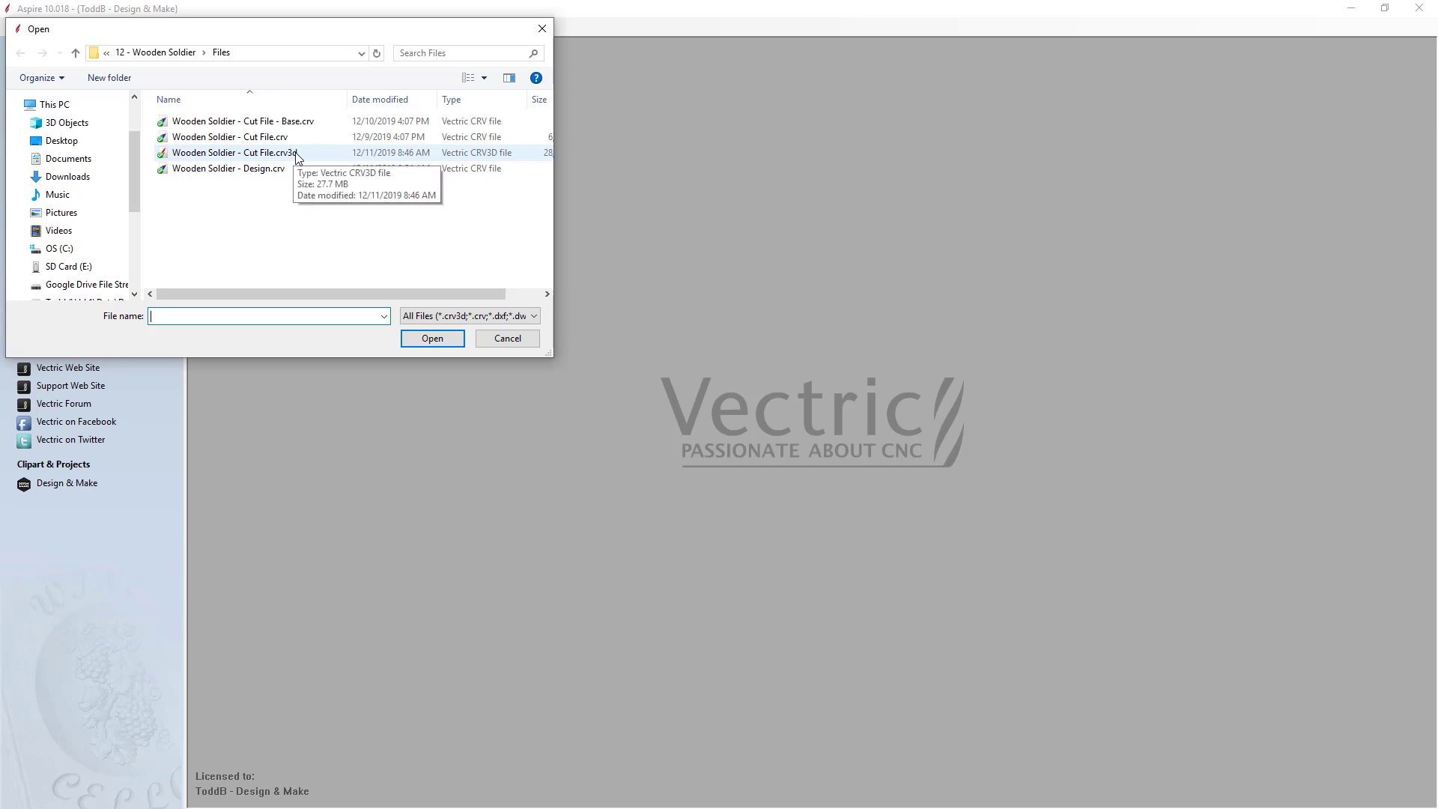
pyautogui.click(289, 154)
pyautogui.click(438, 341)
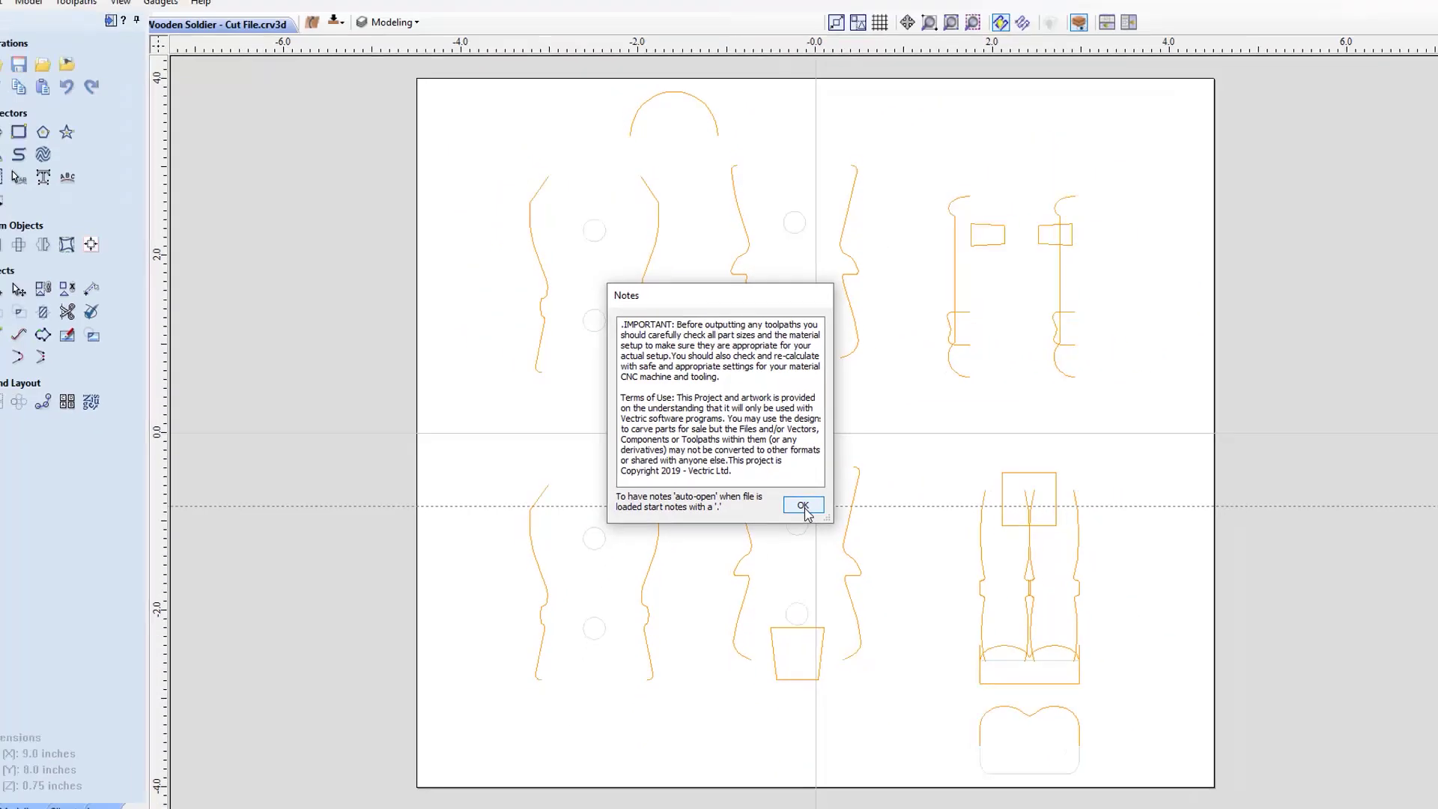
pyautogui.click(849, 558)
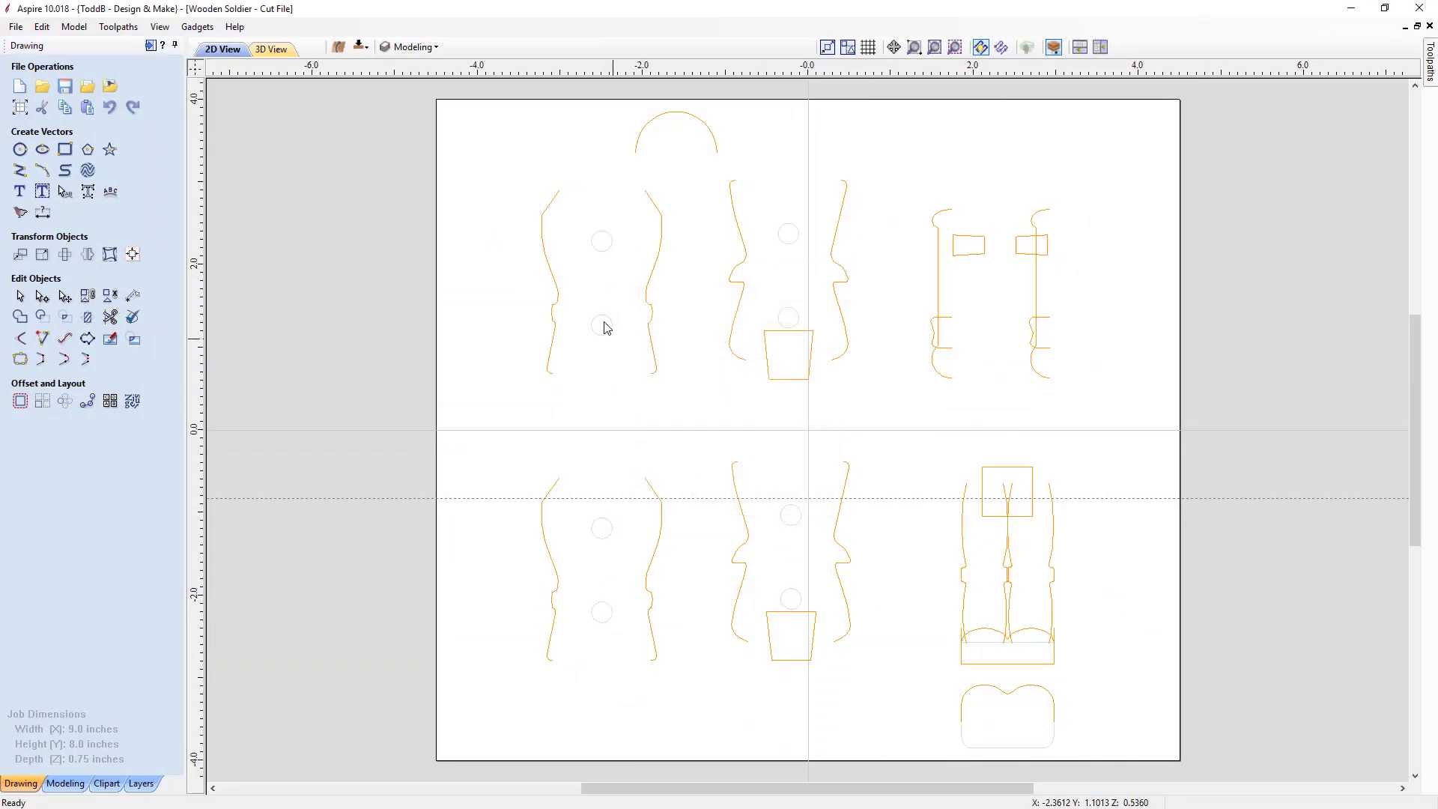
# - Select the side rail vectors of the torso pieces, upper middle piece and arm outline
pyautogui.click(548, 272)
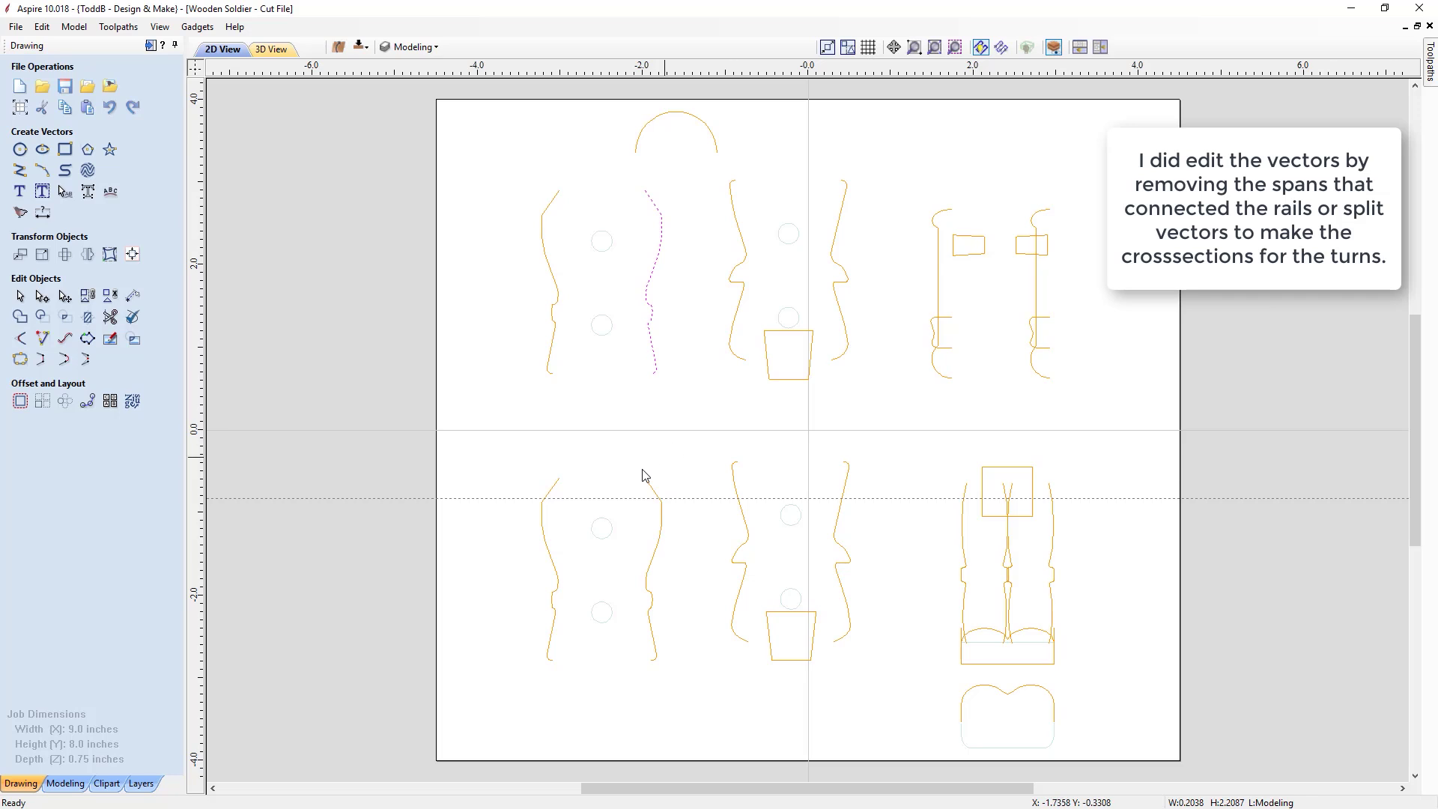
pyautogui.click(546, 501)
pyautogui.click(663, 517)
pyautogui.click(744, 298)
pyautogui.click(841, 308)
pyautogui.click(938, 271)
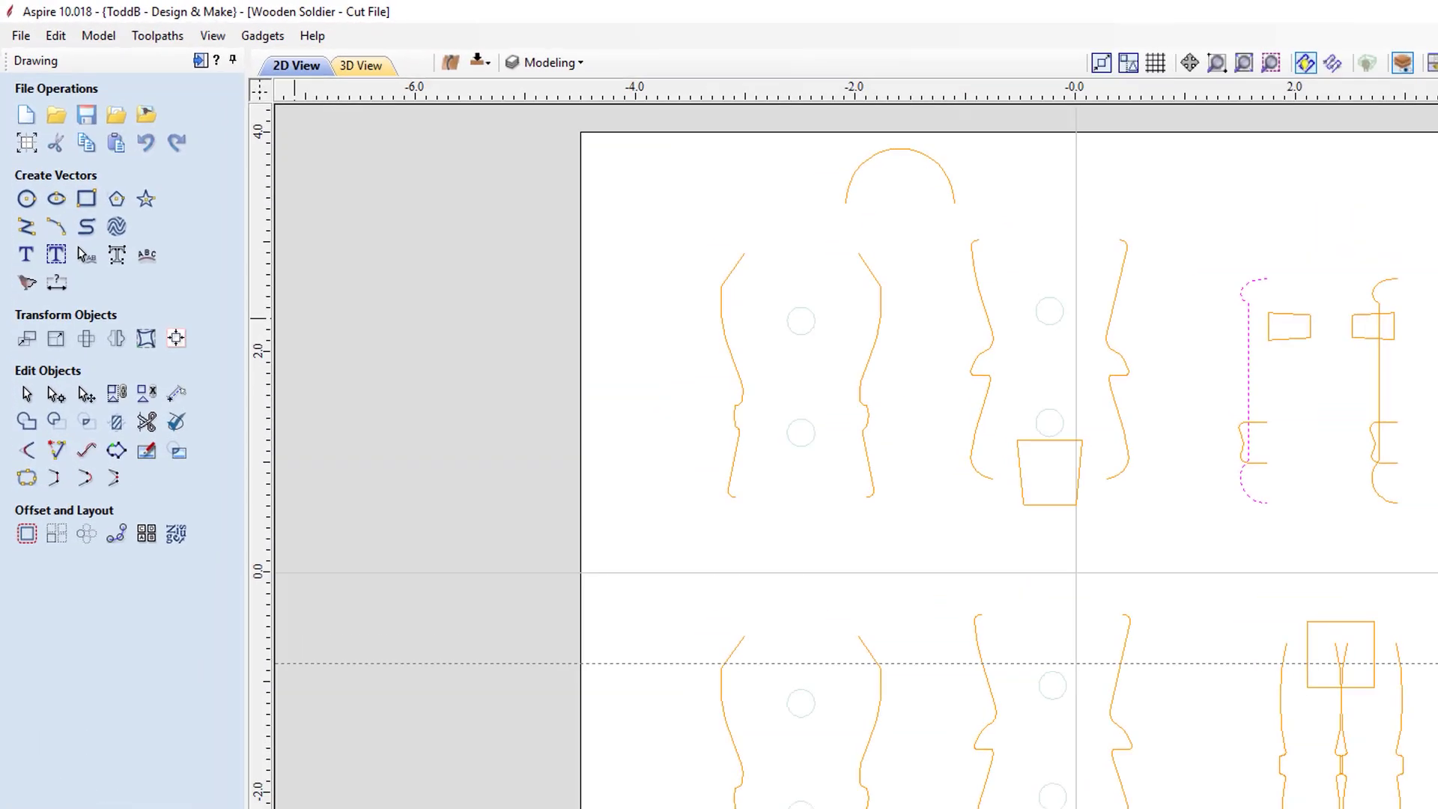
# - Open Turn and Spin from the Modeling tab, close it unused, then select the leg vector
pyautogui.click(65, 783)
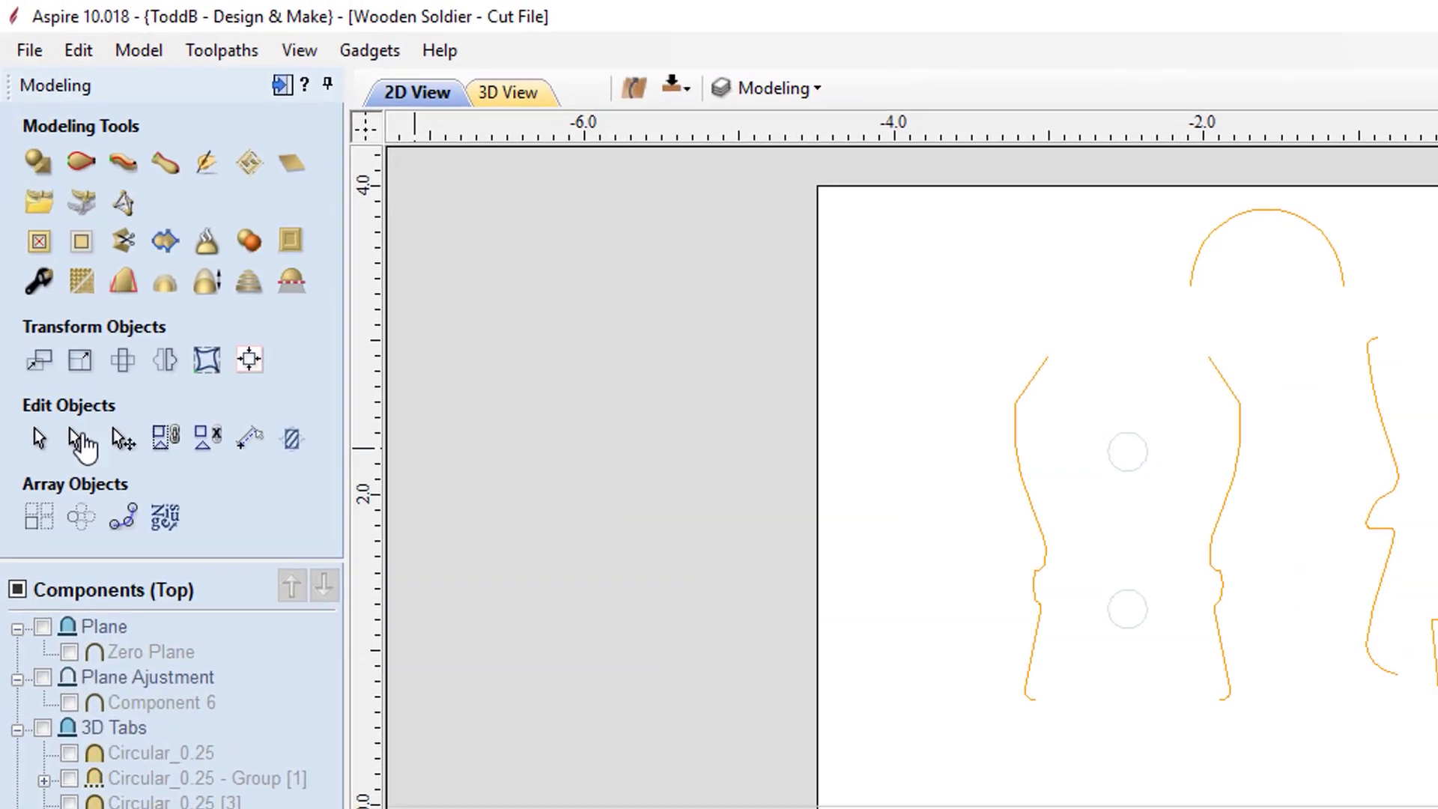
pyautogui.click(169, 172)
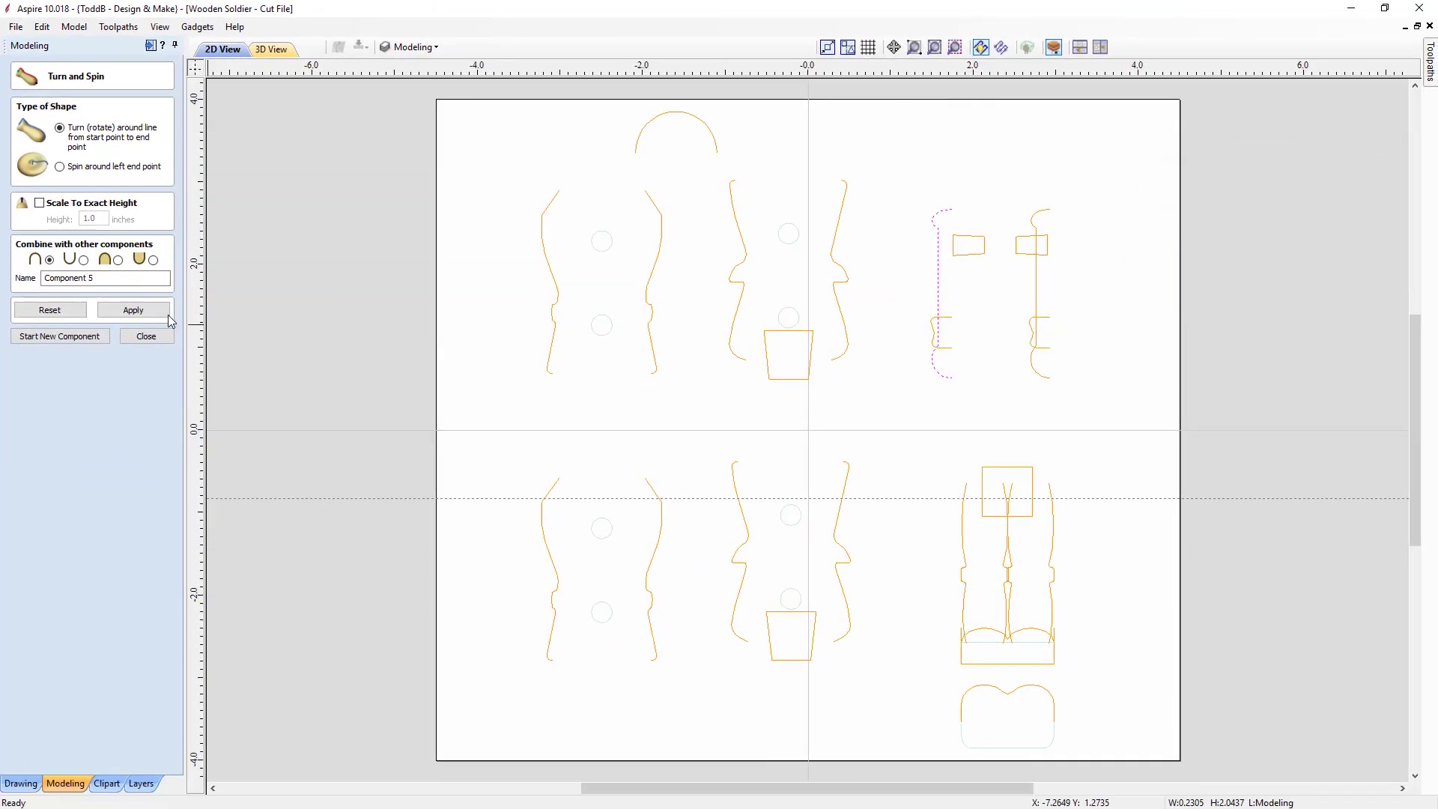
pyautogui.click(146, 336)
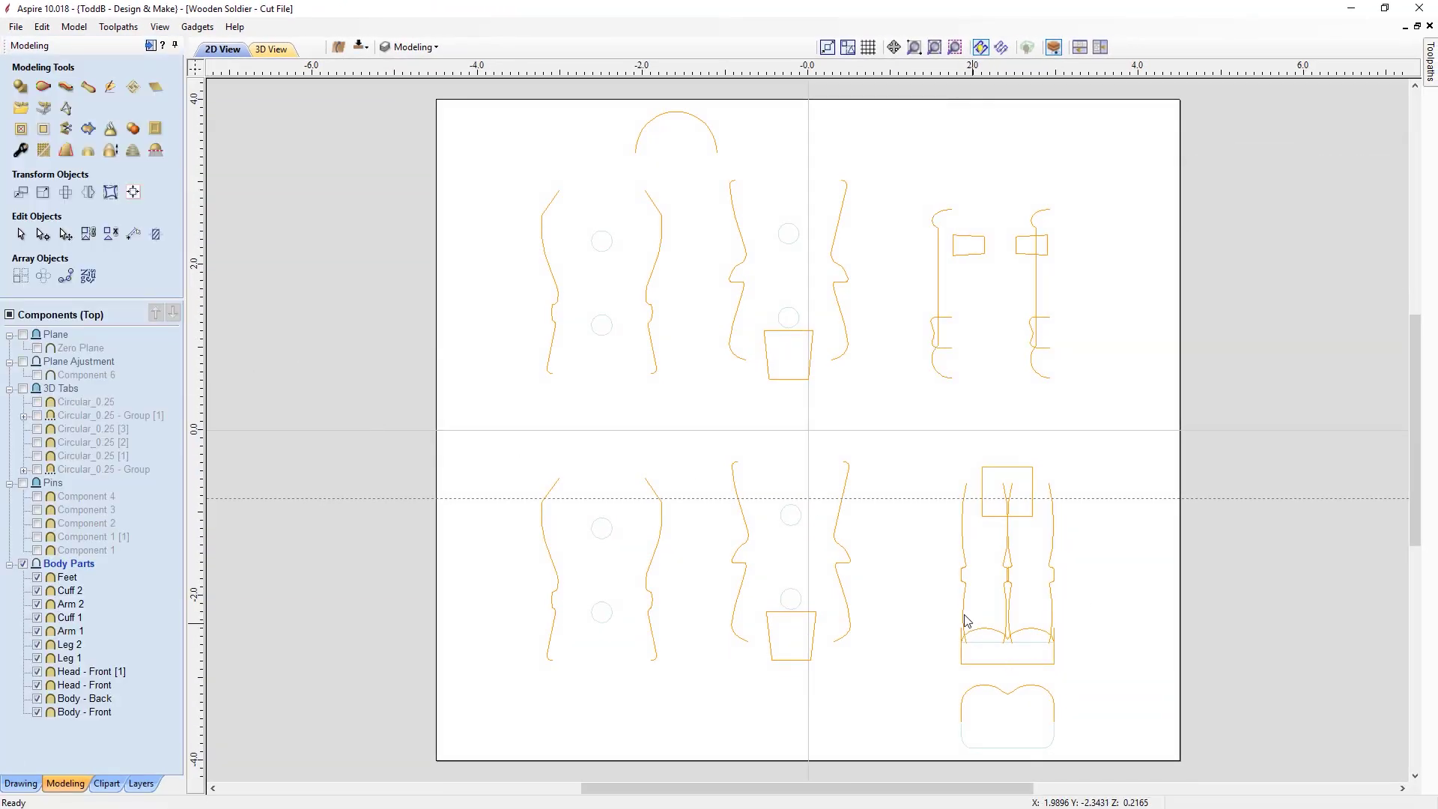
pyautogui.click(964, 558)
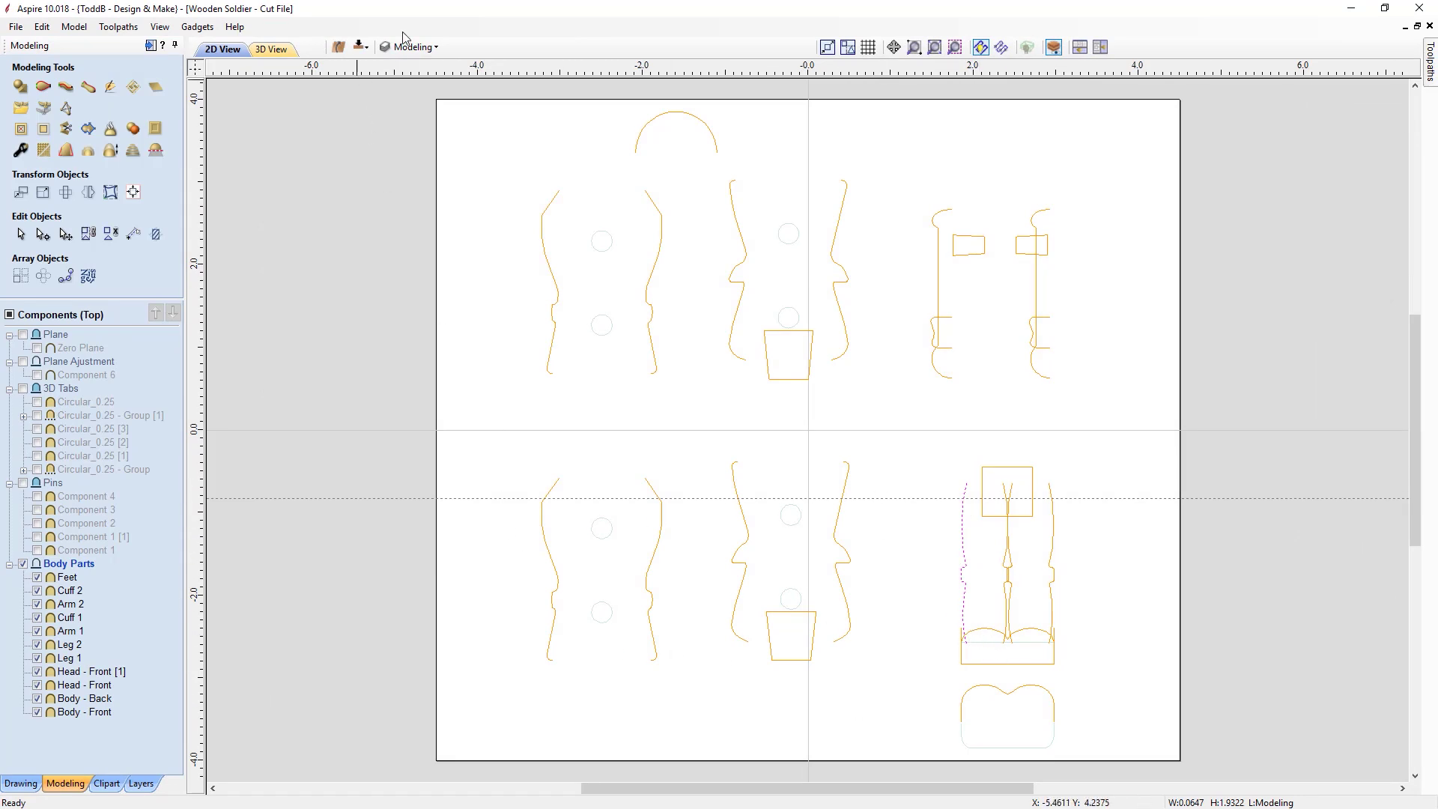
# - Tile the windows with a 3D View on the right and orbit the turned body parts
pyautogui.click(1101, 48)
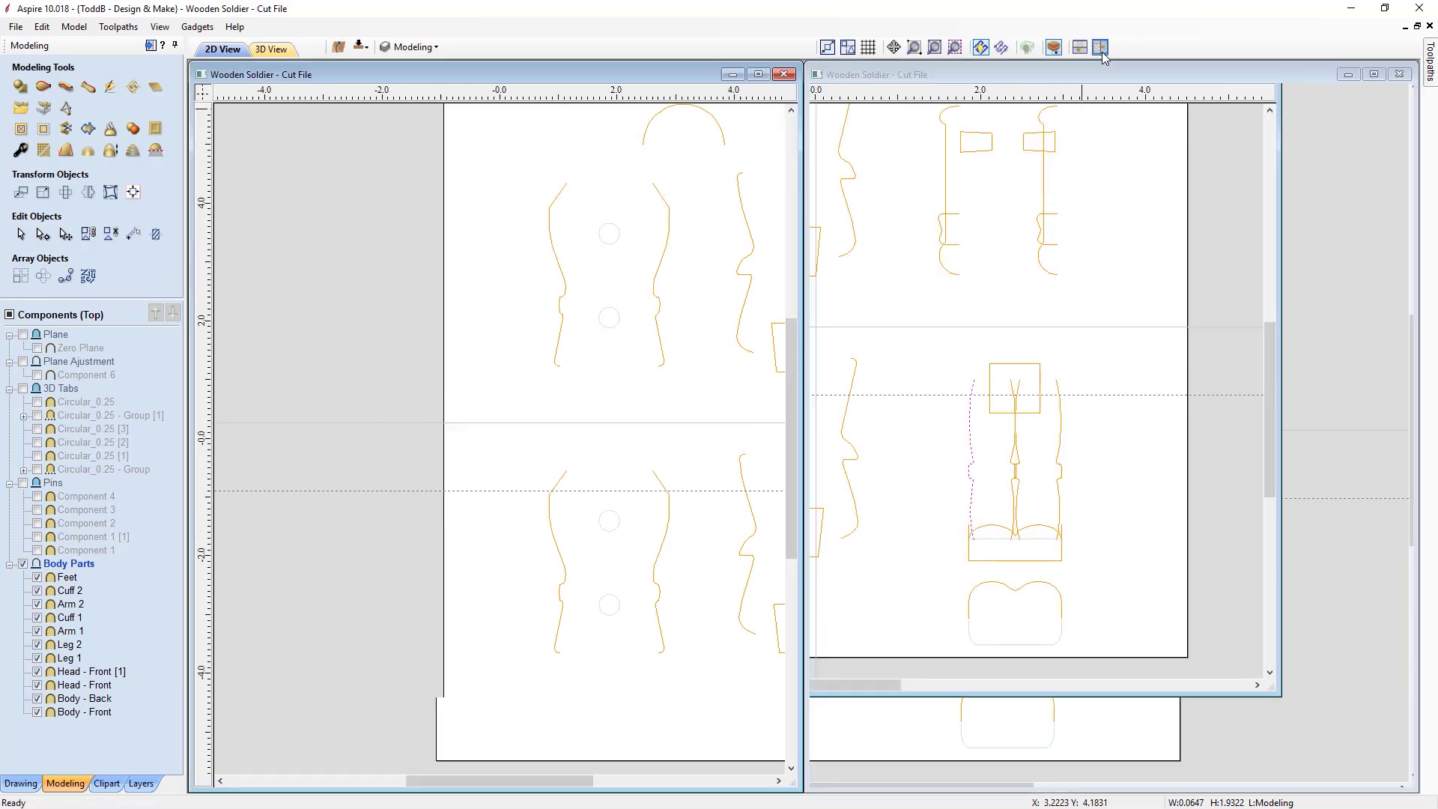
pyautogui.click(1106, 501)
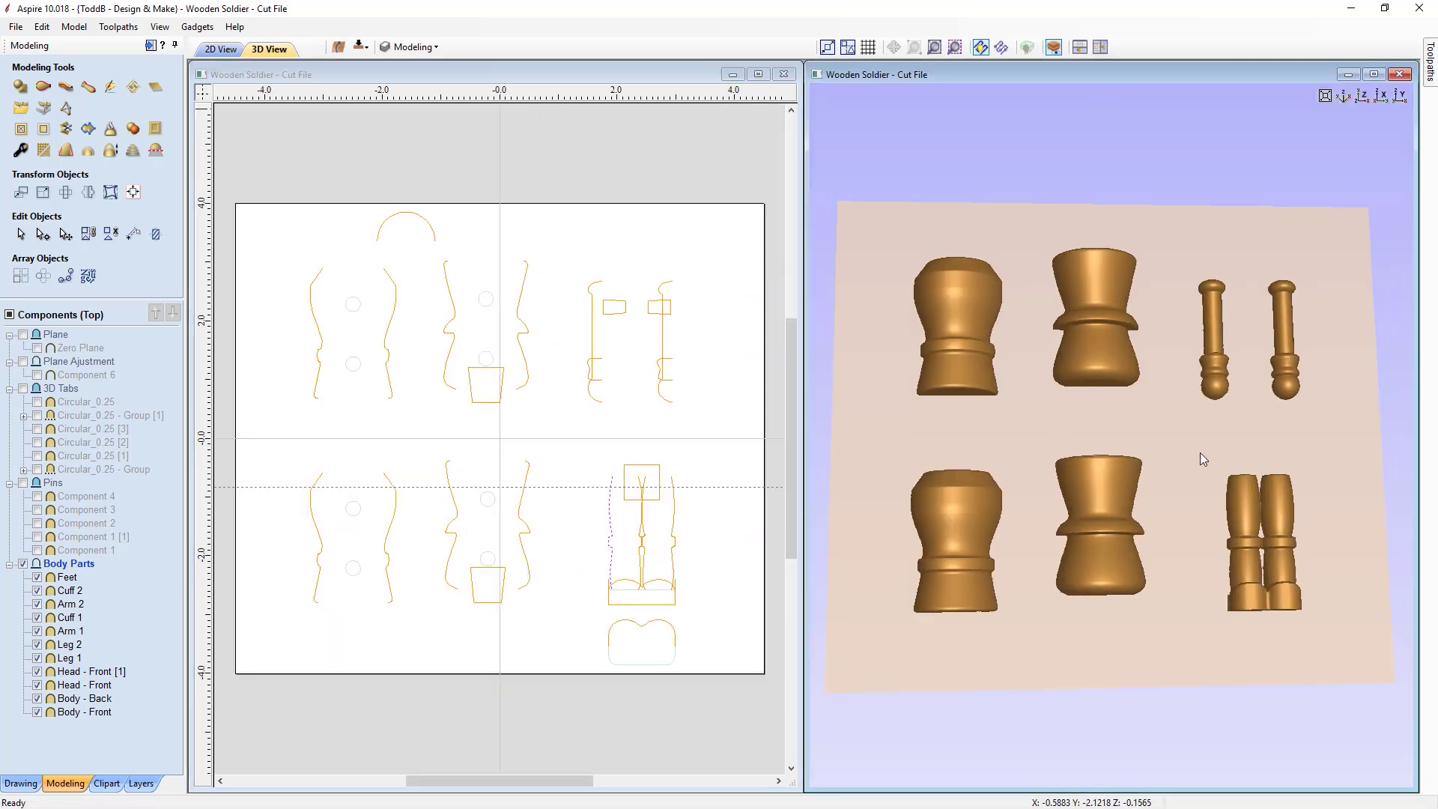
pyautogui.moveTo(1200, 454); pyautogui.dragTo(964, 379)
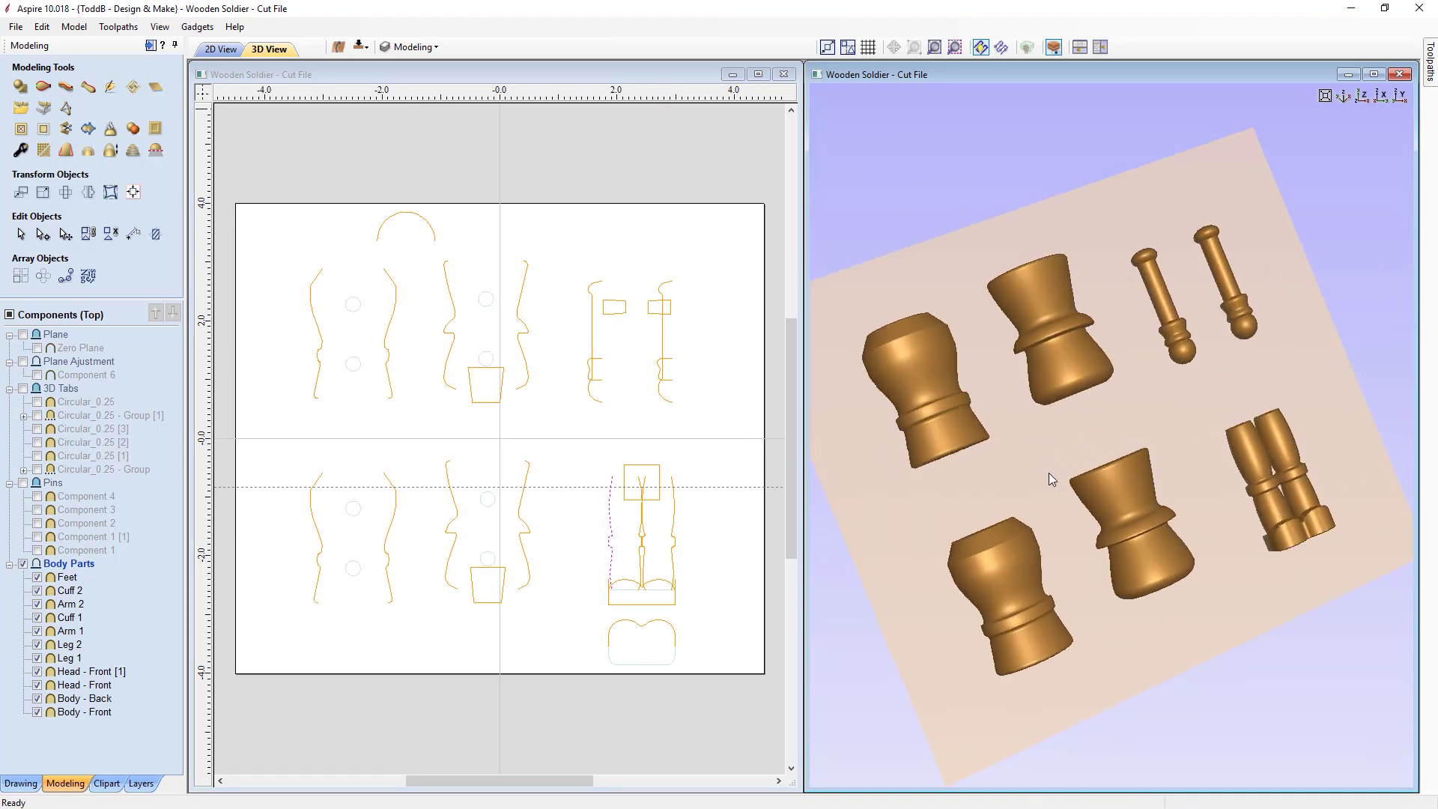
pyautogui.moveTo(1050, 474); pyautogui.dragTo(1042, 474)
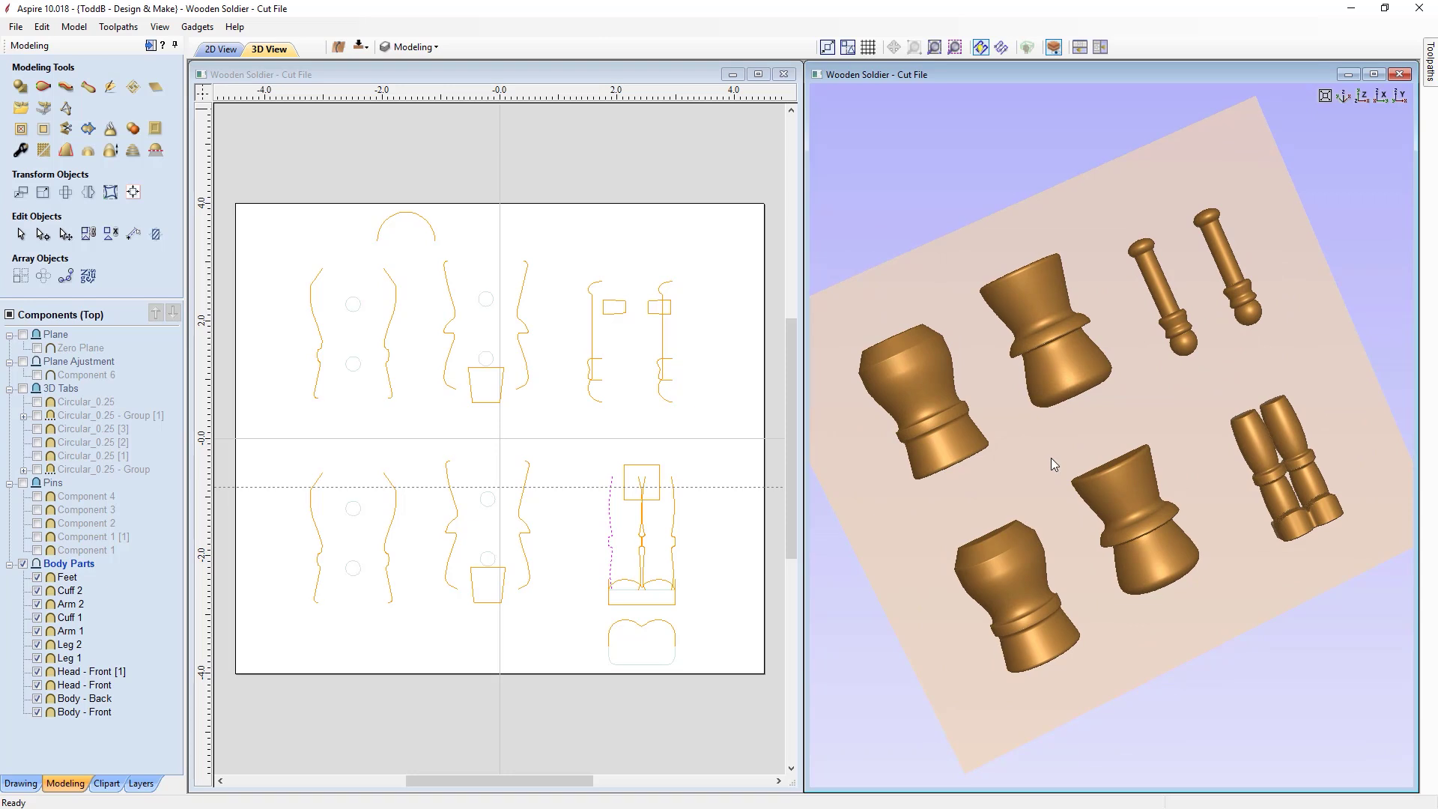
pyautogui.moveTo(1050, 457); pyautogui.dragTo(1151, 532)
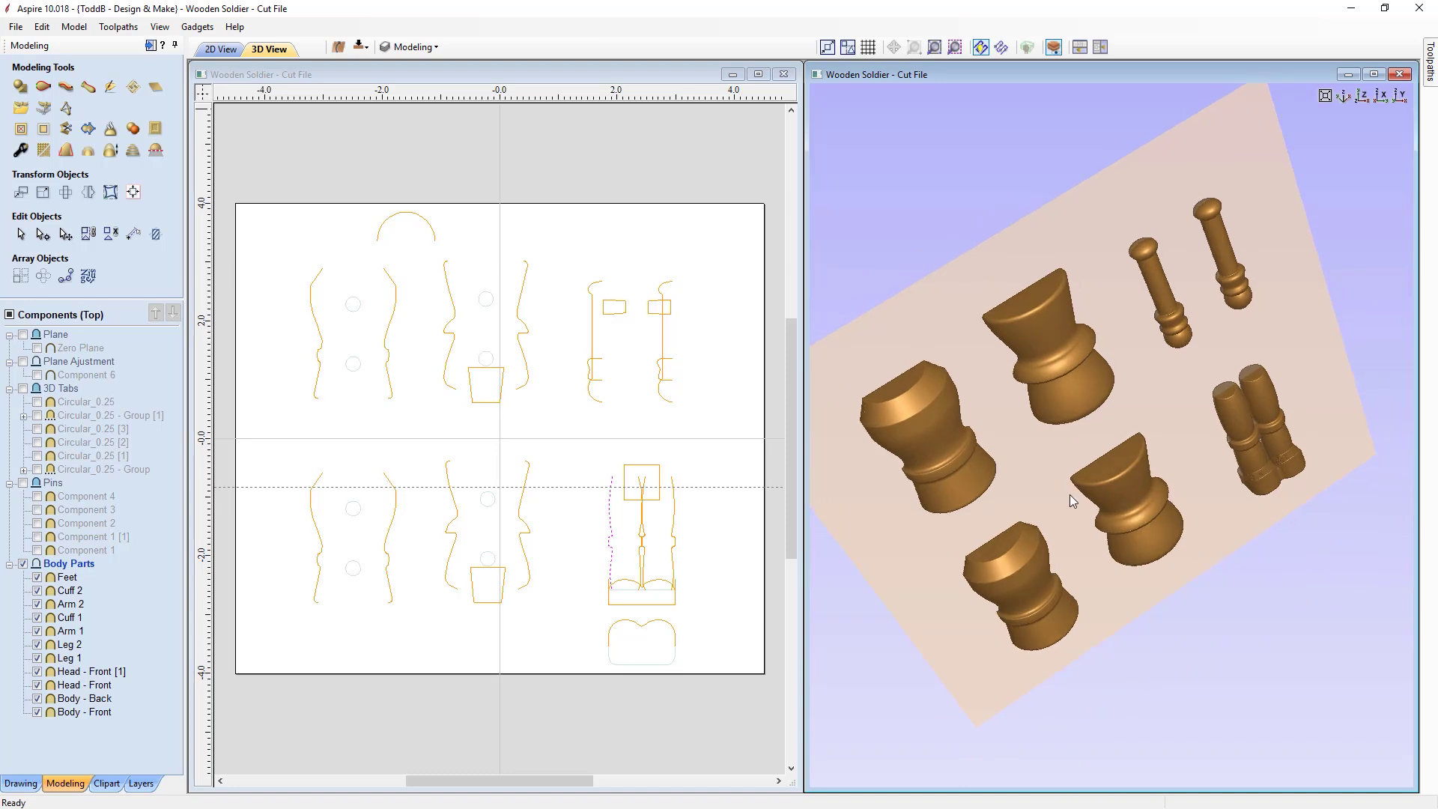
pyautogui.moveTo(1069, 494); pyautogui.dragTo(1080, 510)
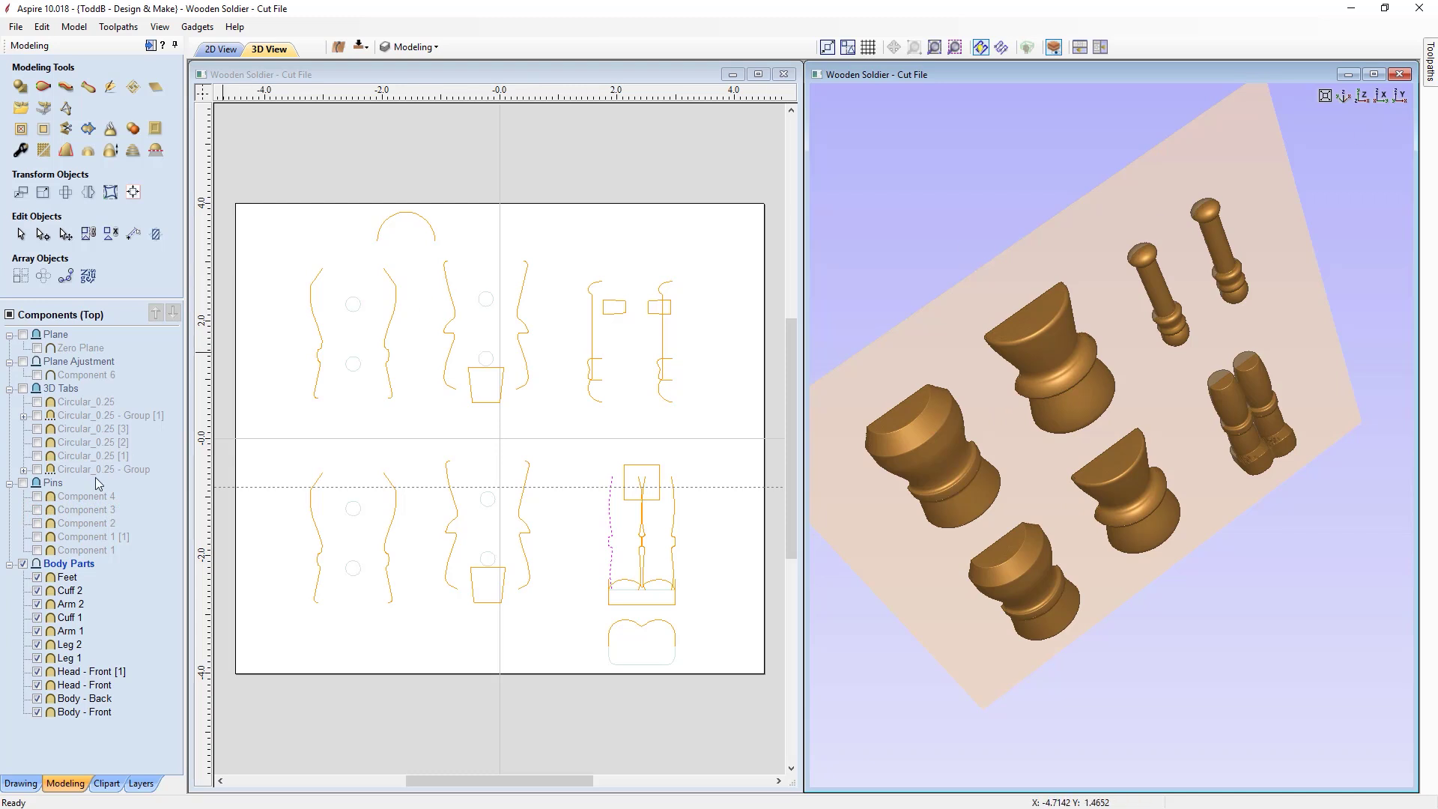
# - Switch on the Pins, Plane Ajustment and Plane levels and orbit the board to a top-down view
pyautogui.click(23, 484)
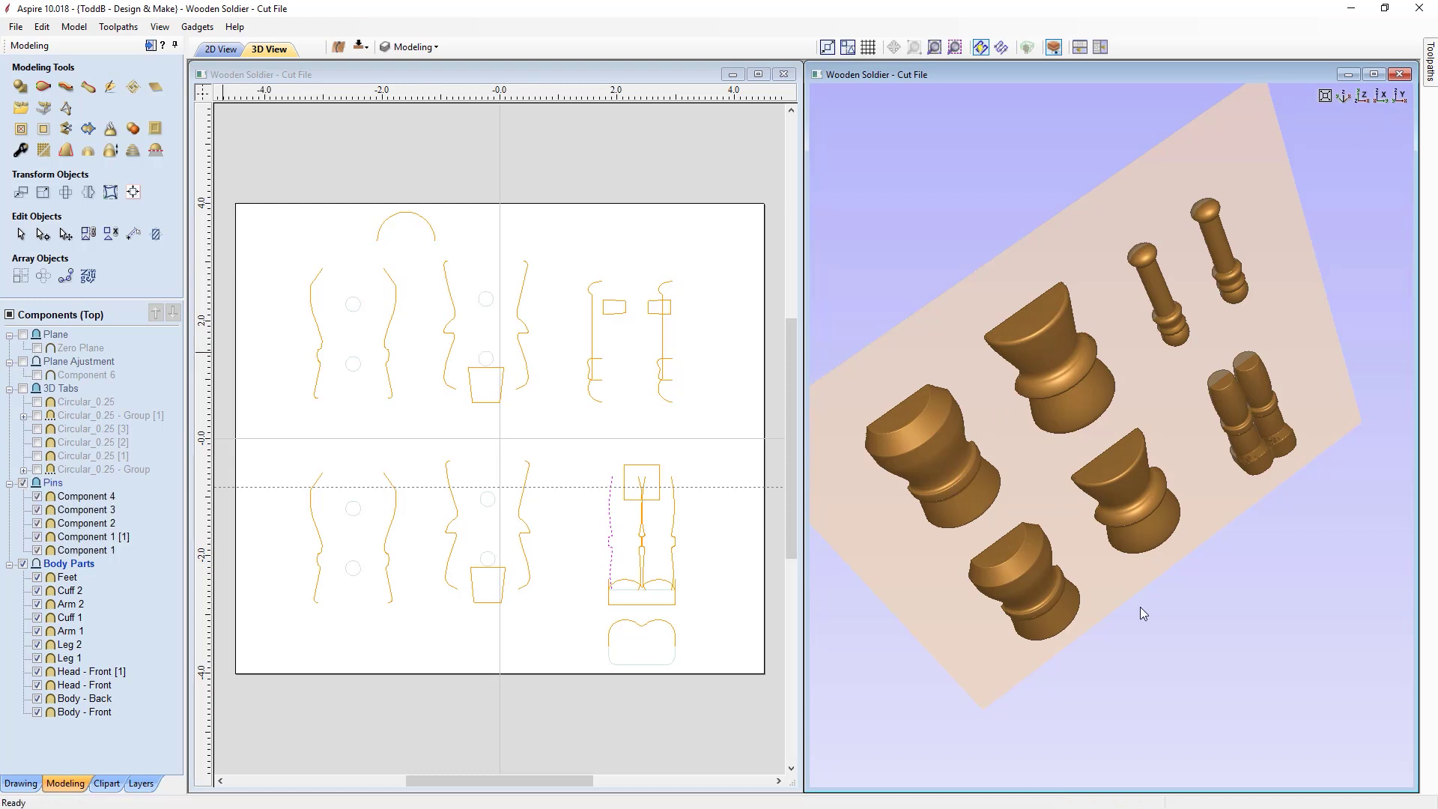
pyautogui.moveTo(1050, 527); pyautogui.dragTo(1167, 263)
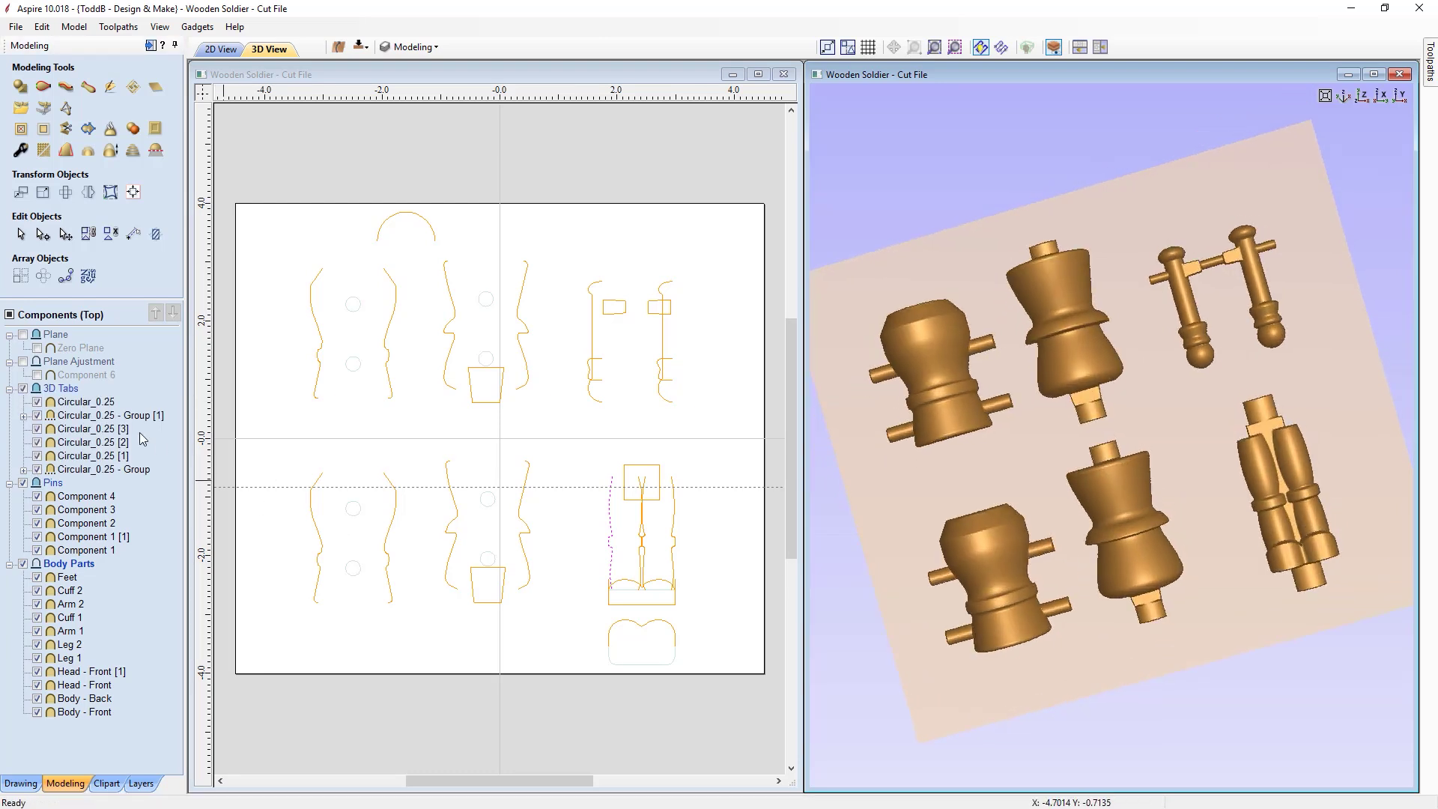
pyautogui.click(24, 363)
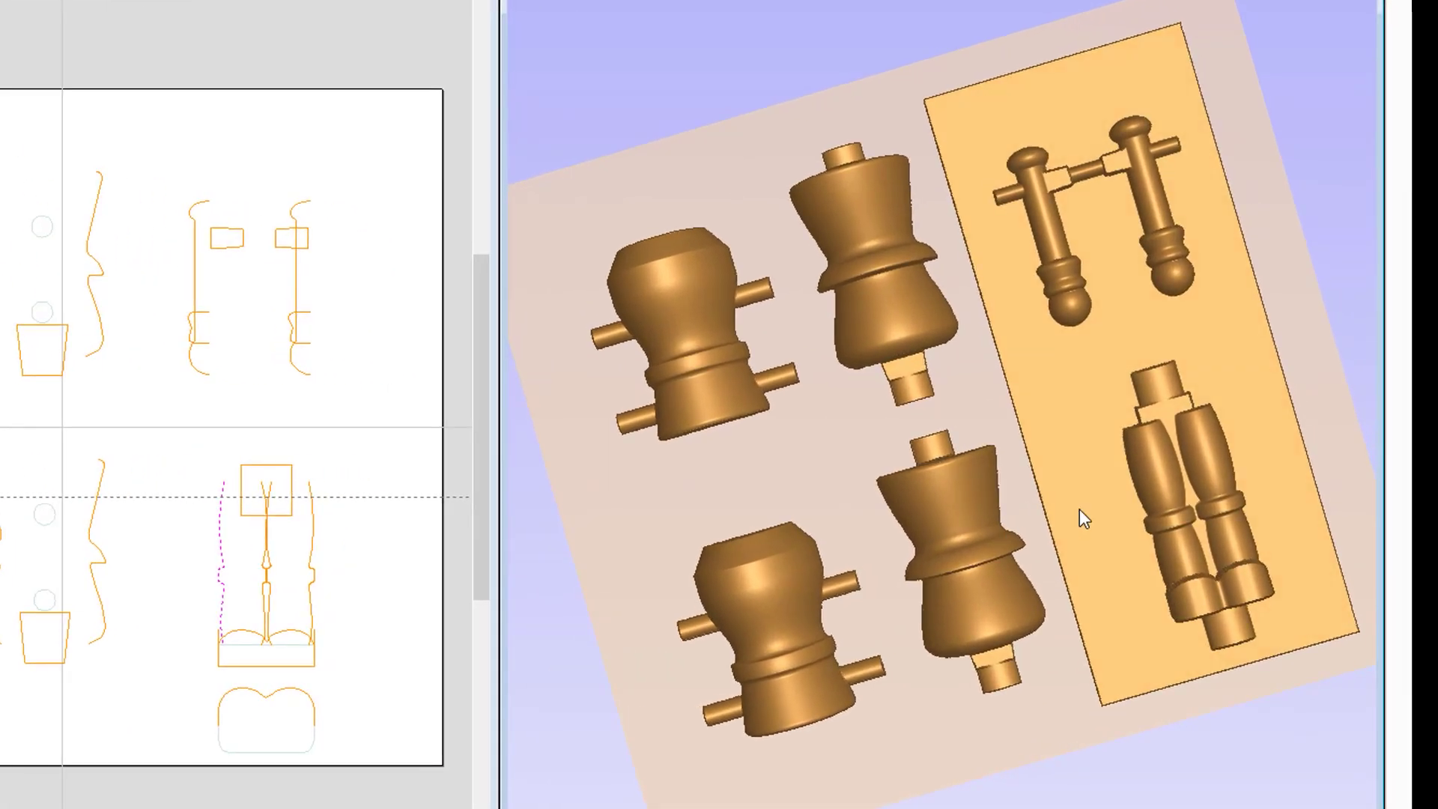
pyautogui.moveTo(1131, 508); pyautogui.dragTo(995, 316)
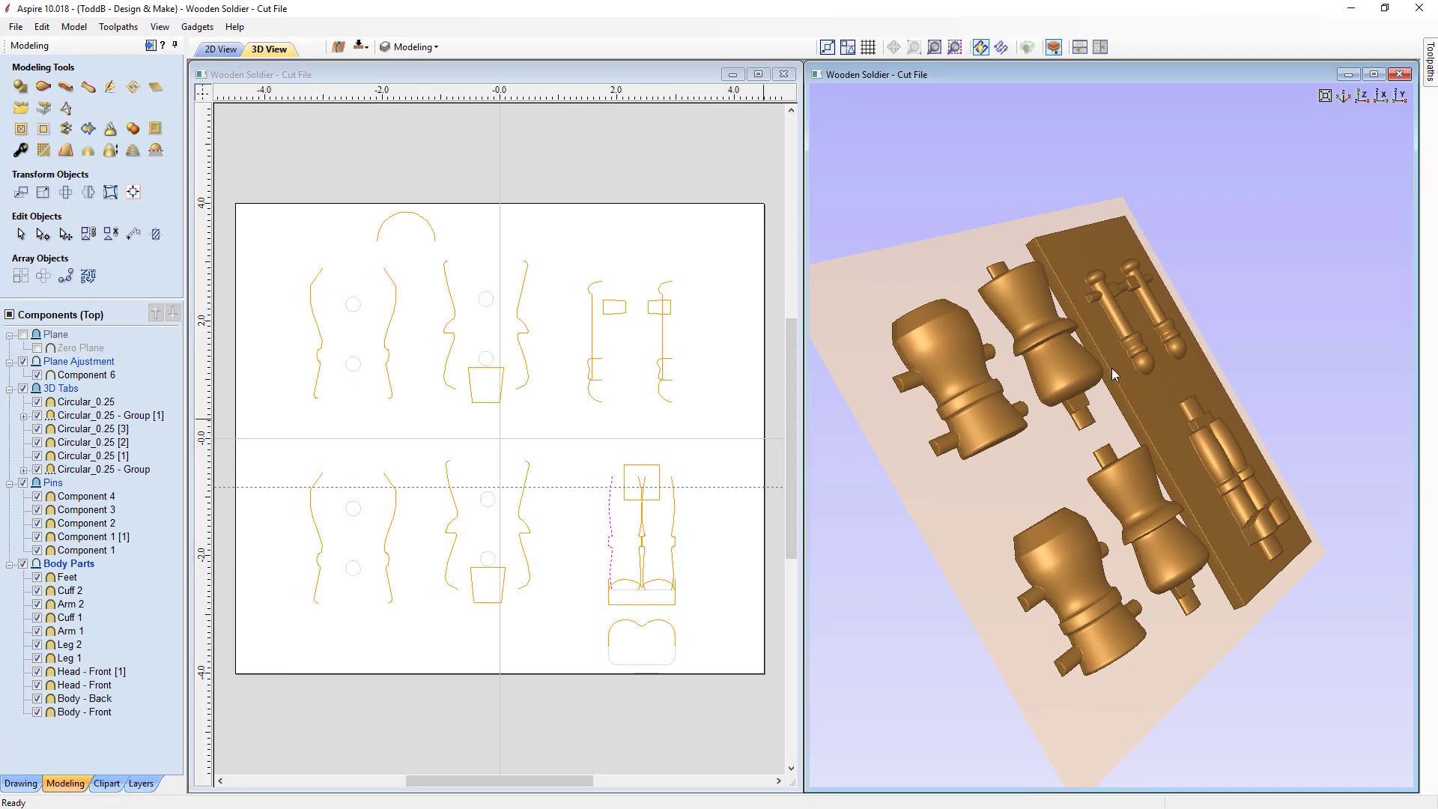
pyautogui.moveTo(1116, 364); pyautogui.dragTo(1085, 402)
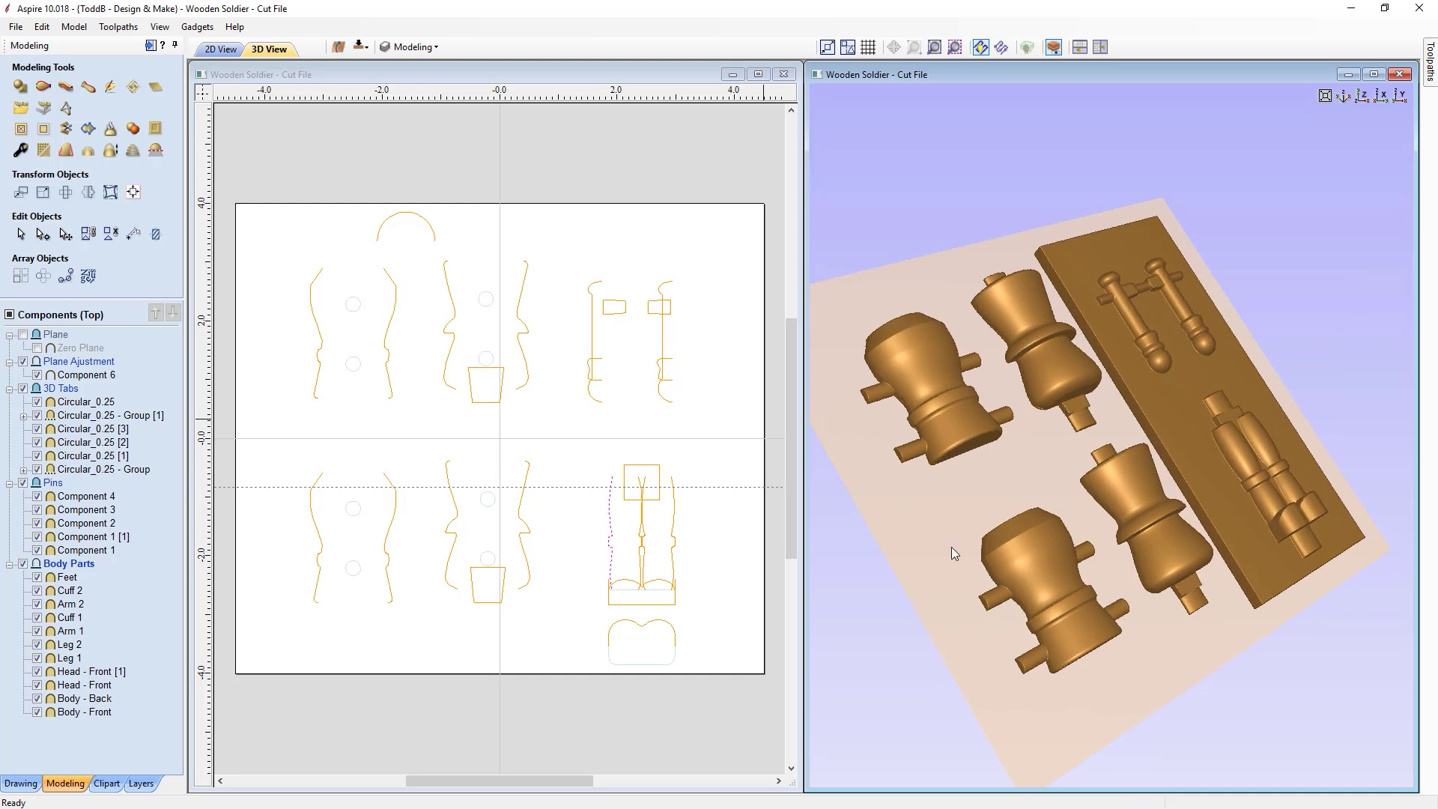
pyautogui.moveTo(1043, 491); pyautogui.dragTo(1034, 481)
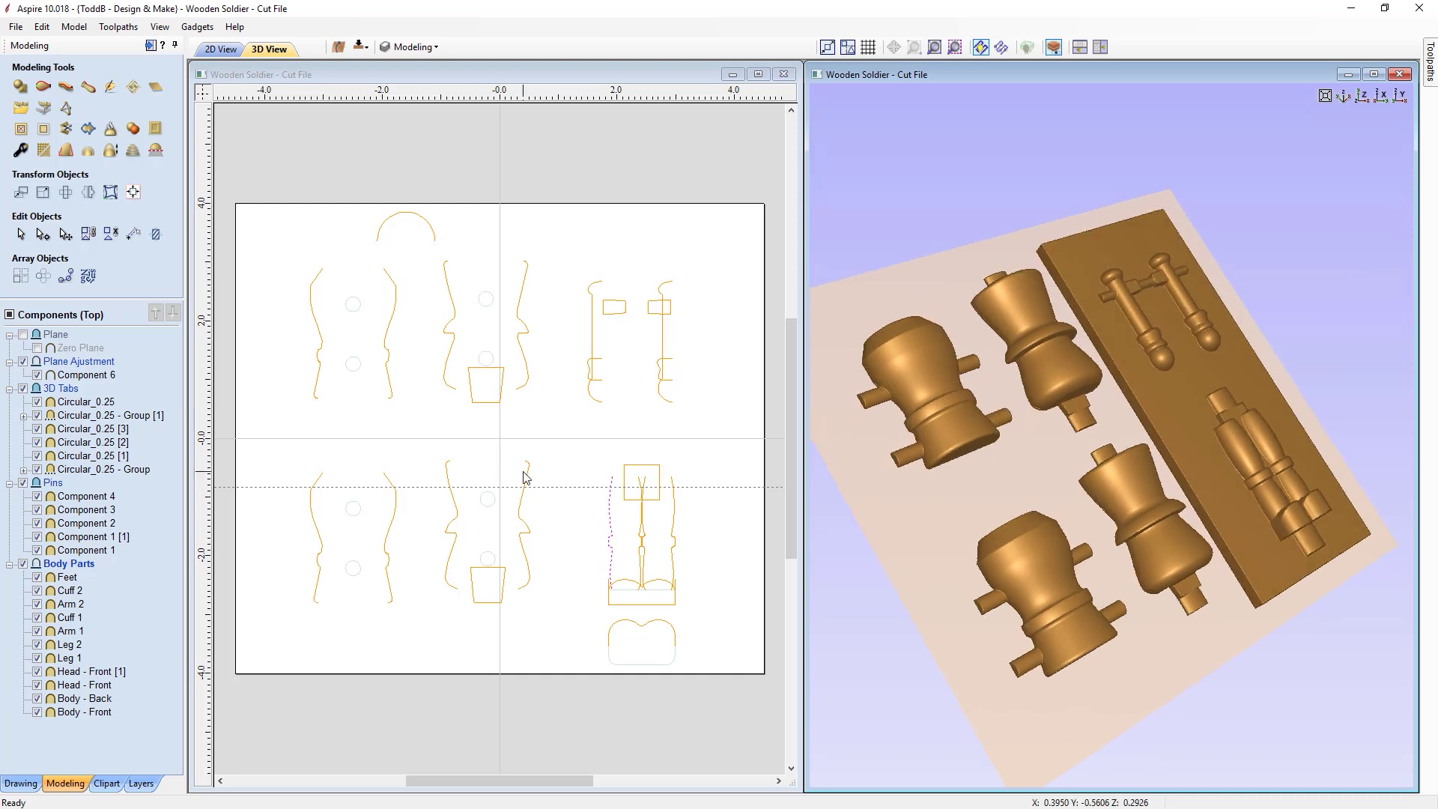
pyautogui.click(24, 335)
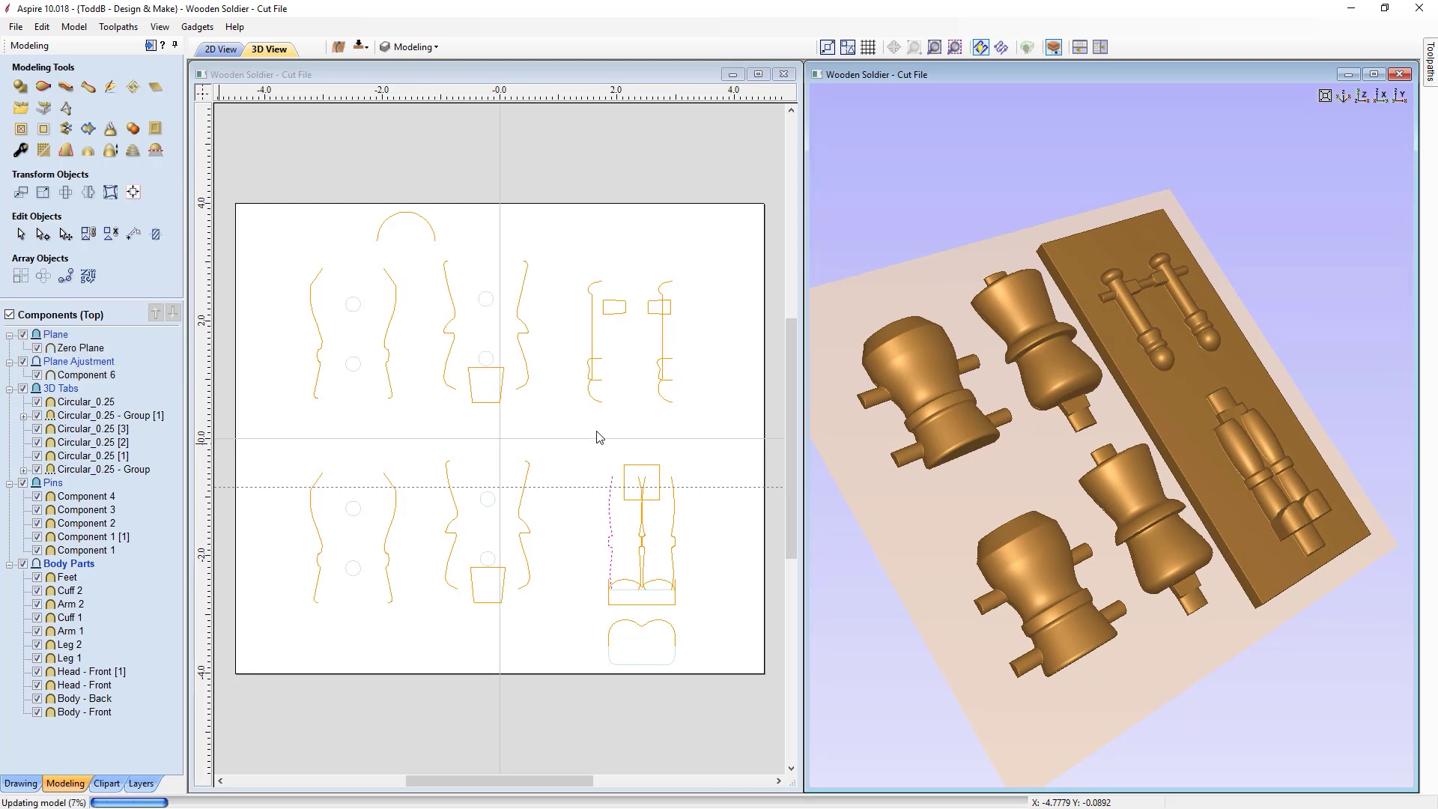
pyautogui.moveTo(1176, 534); pyautogui.dragTo(1233, 362)
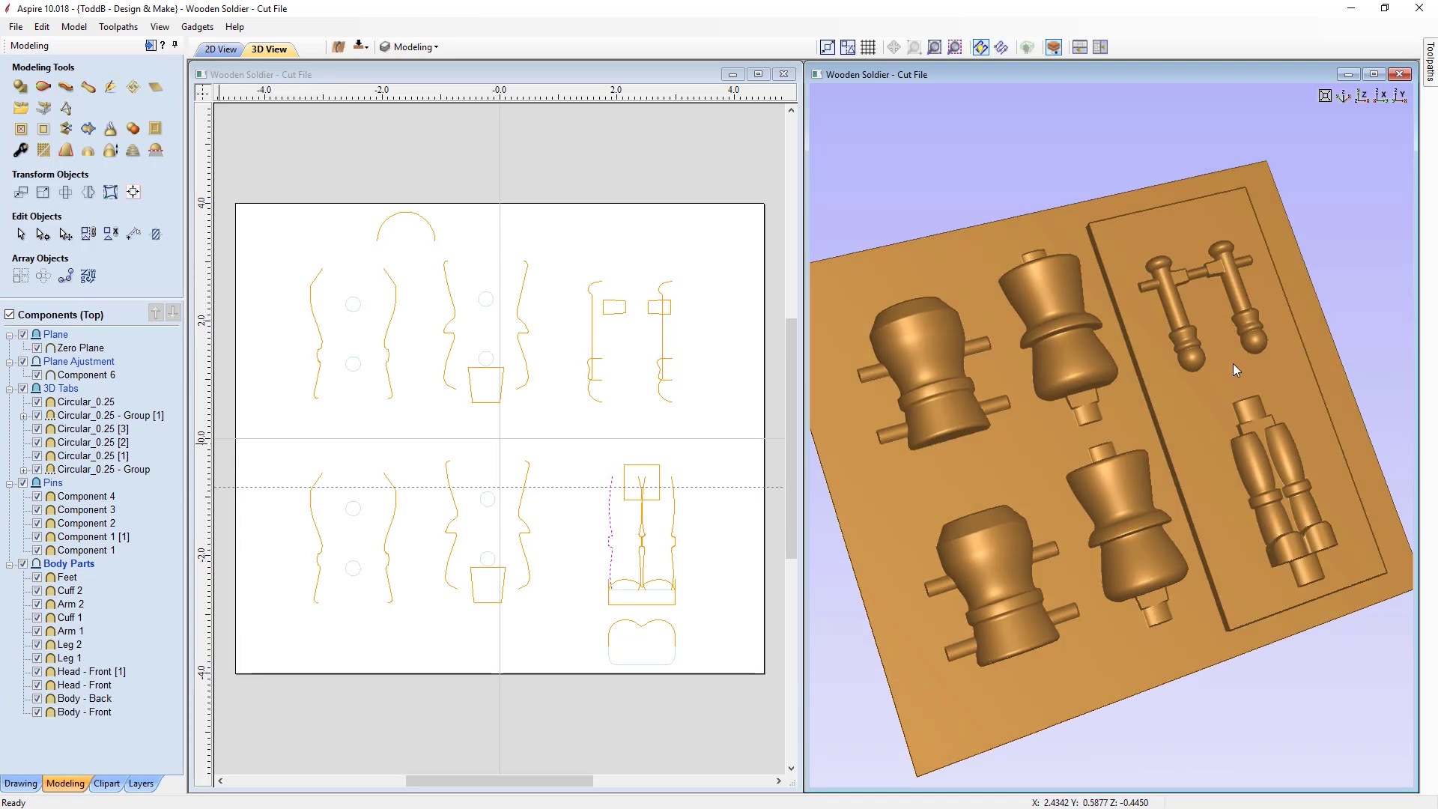
# - Pin the Toolpaths panel, tile the views, and preview the visible front toolpaths in Canadian Maple
pyautogui.click(1431, 75)
pyautogui.click(1412, 47)
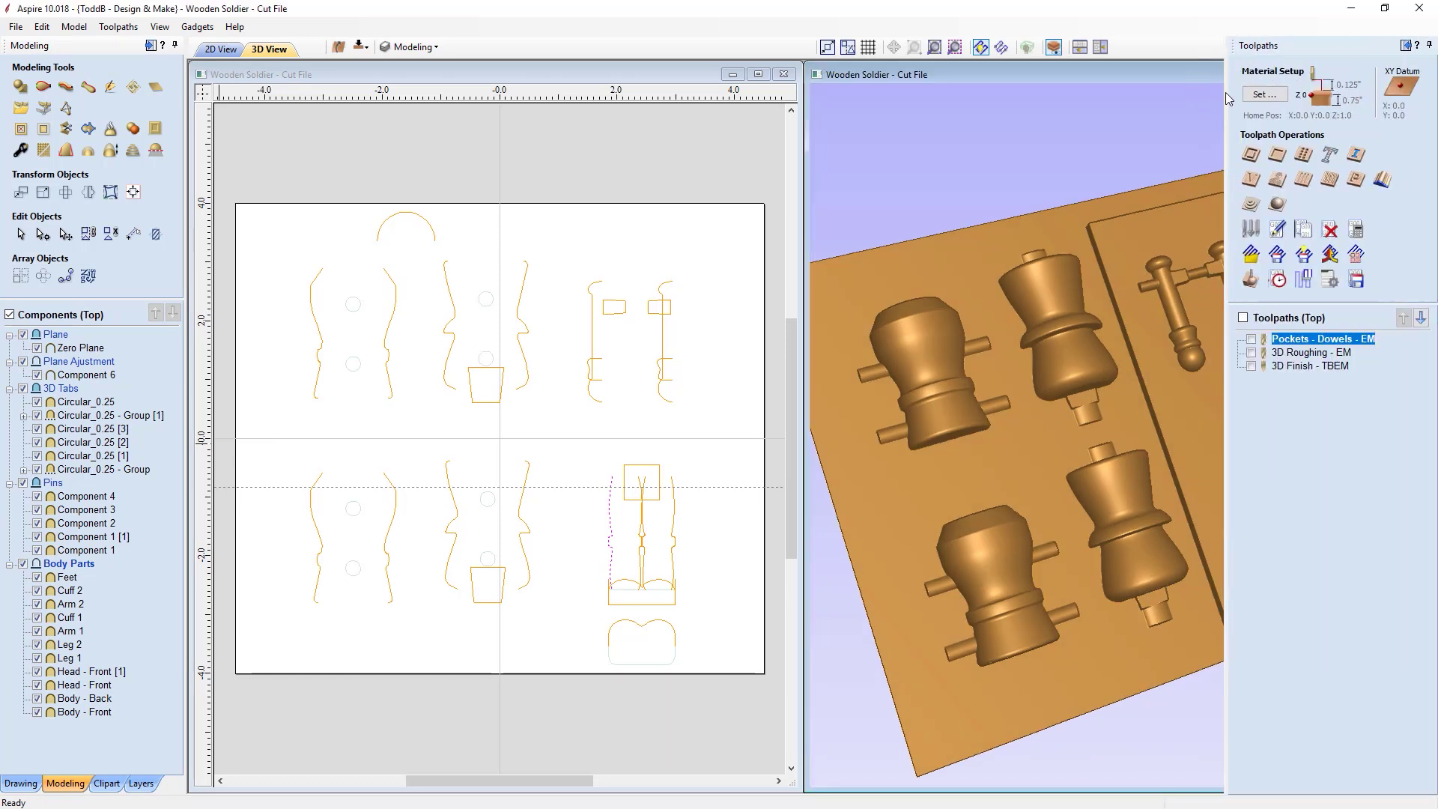
pyautogui.click(1099, 46)
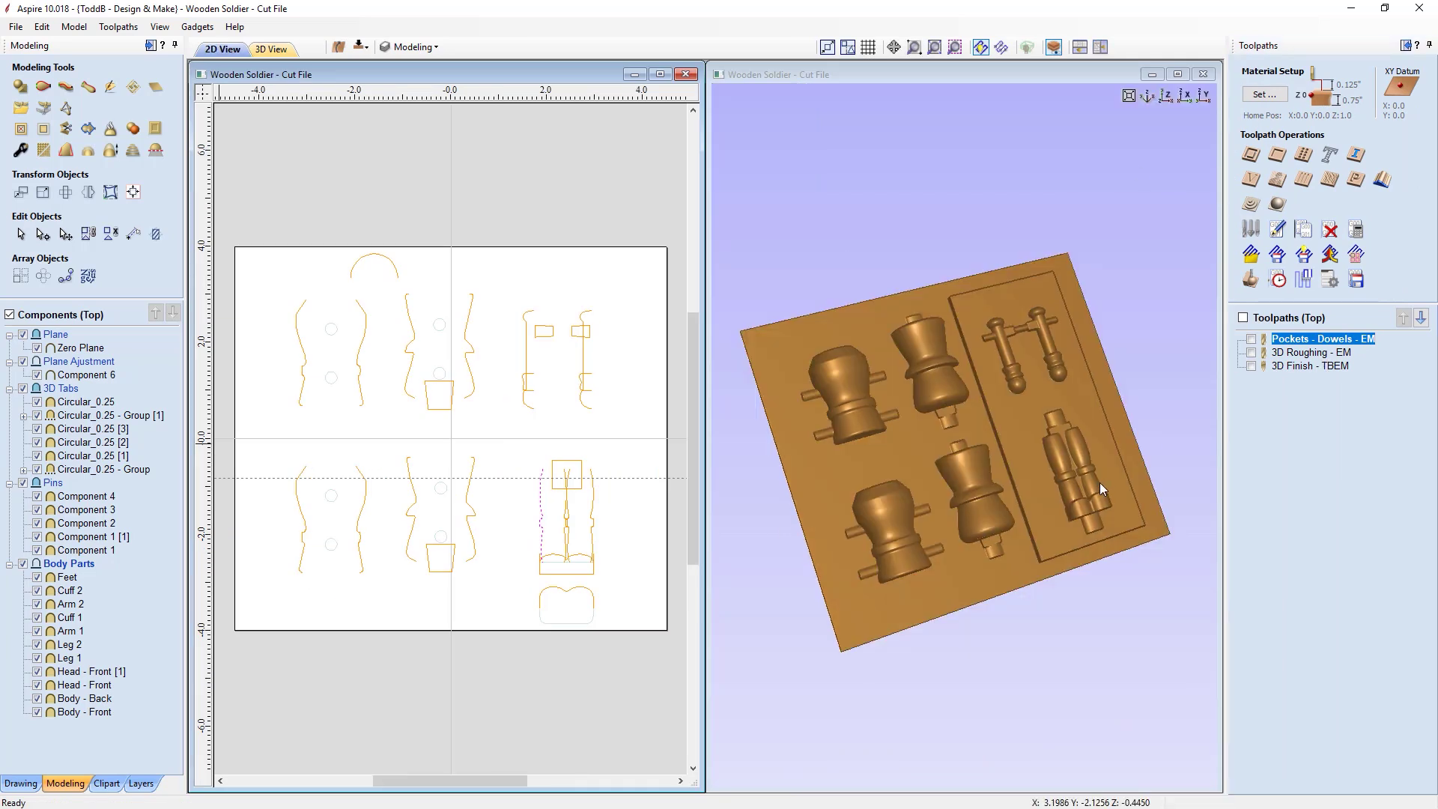
pyautogui.click(1251, 339)
pyautogui.click(1252, 354)
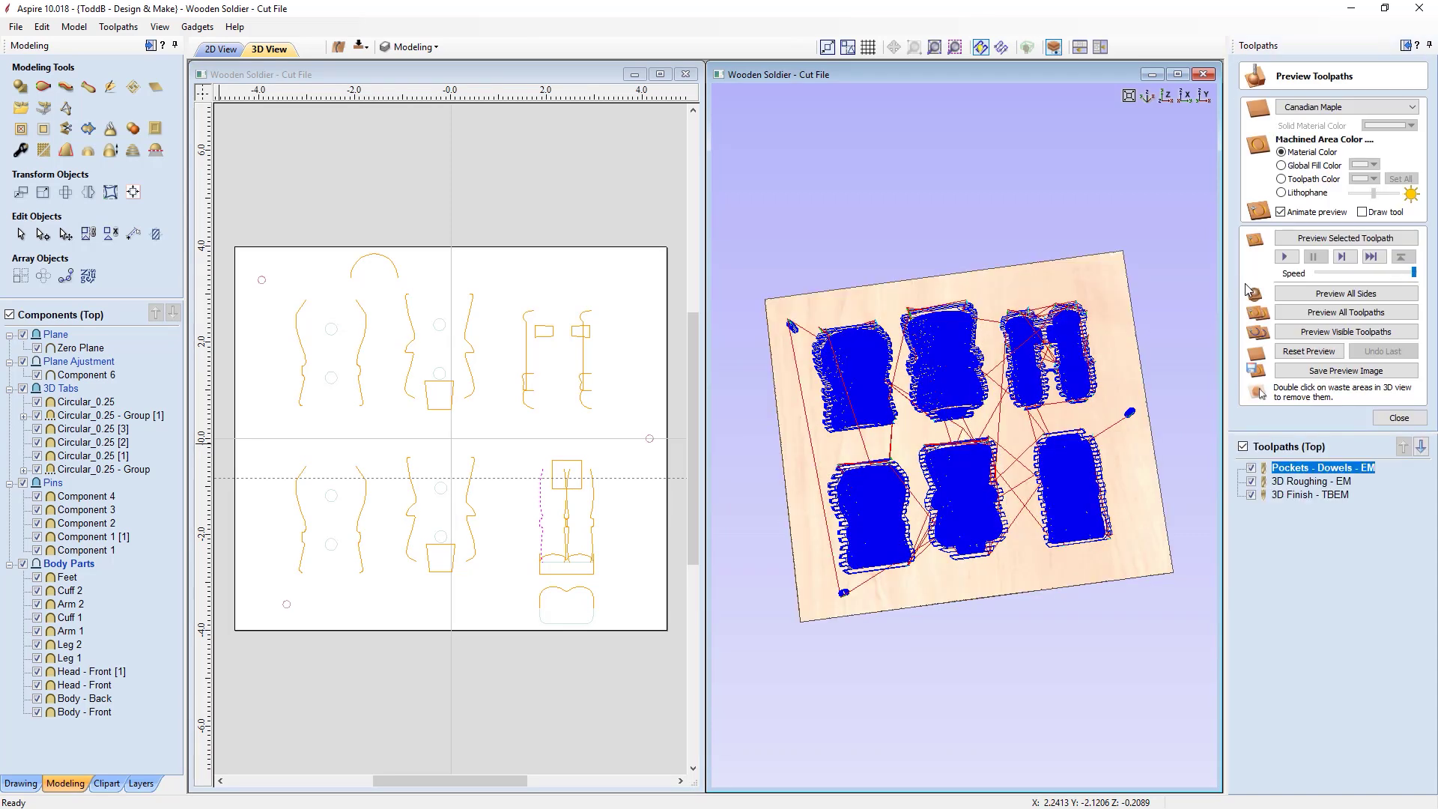
pyautogui.click(1307, 333)
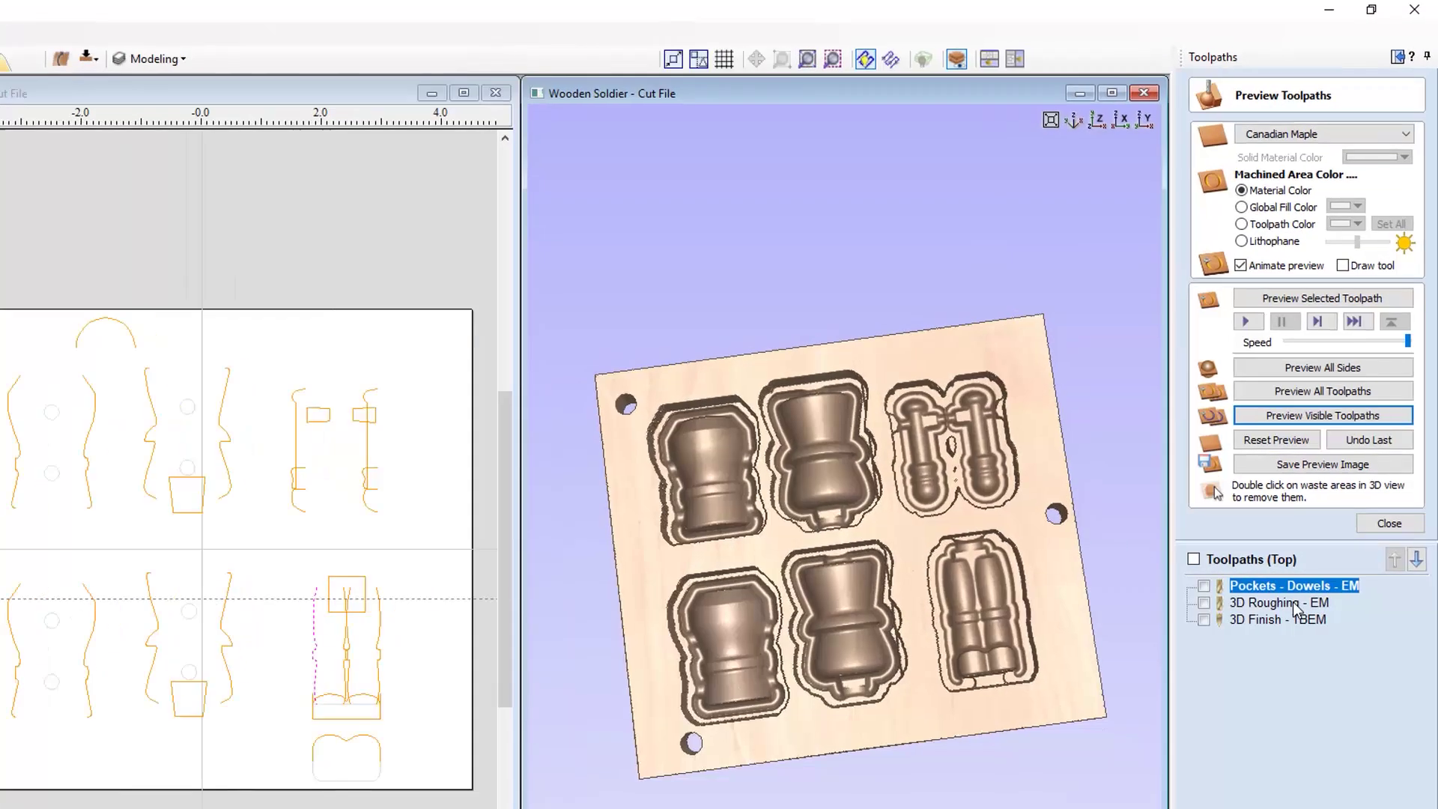
# - Open the 3D Roughing - EM toolpath settings for editing
pyautogui.doubleClick(1307, 481)
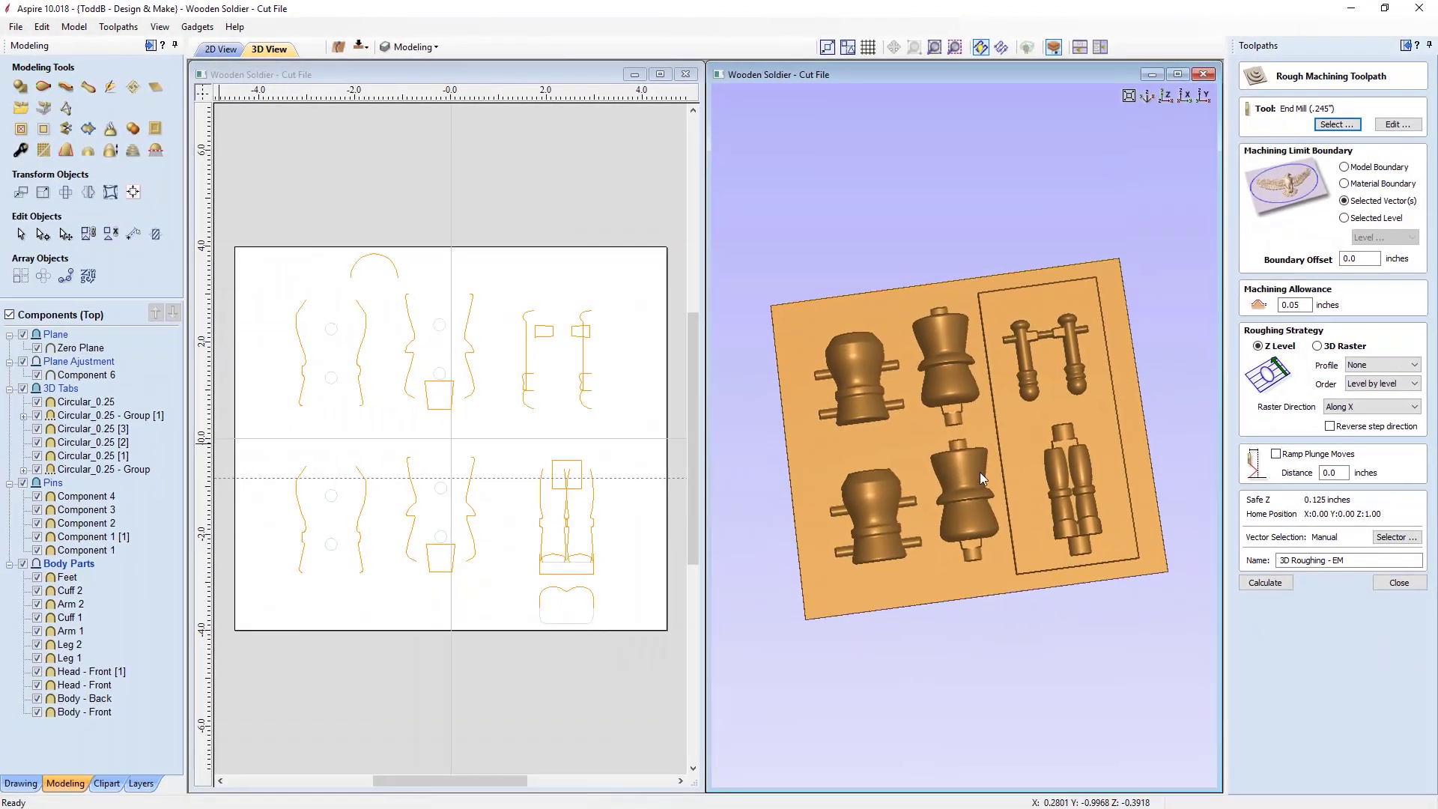
pyautogui.moveTo(977, 408); pyautogui.dragTo(961, 318)
pyautogui.moveTo(961, 461); pyautogui.dragTo(964, 421)
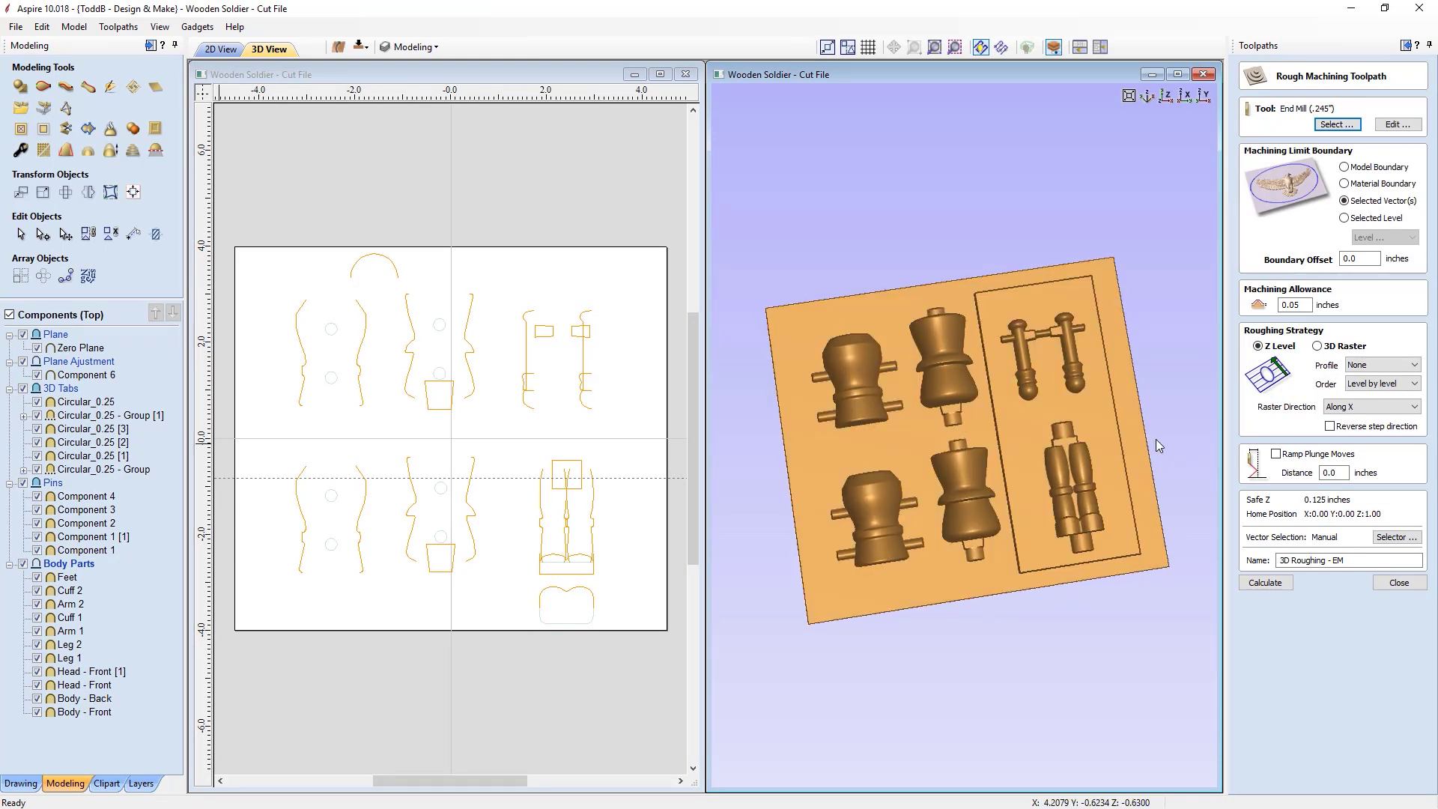
# - Close the Rough Machining form and flip the job to its bottom side
pyautogui.click(1397, 589)
pyautogui.moveTo(955, 578); pyautogui.dragTo(950, 570)
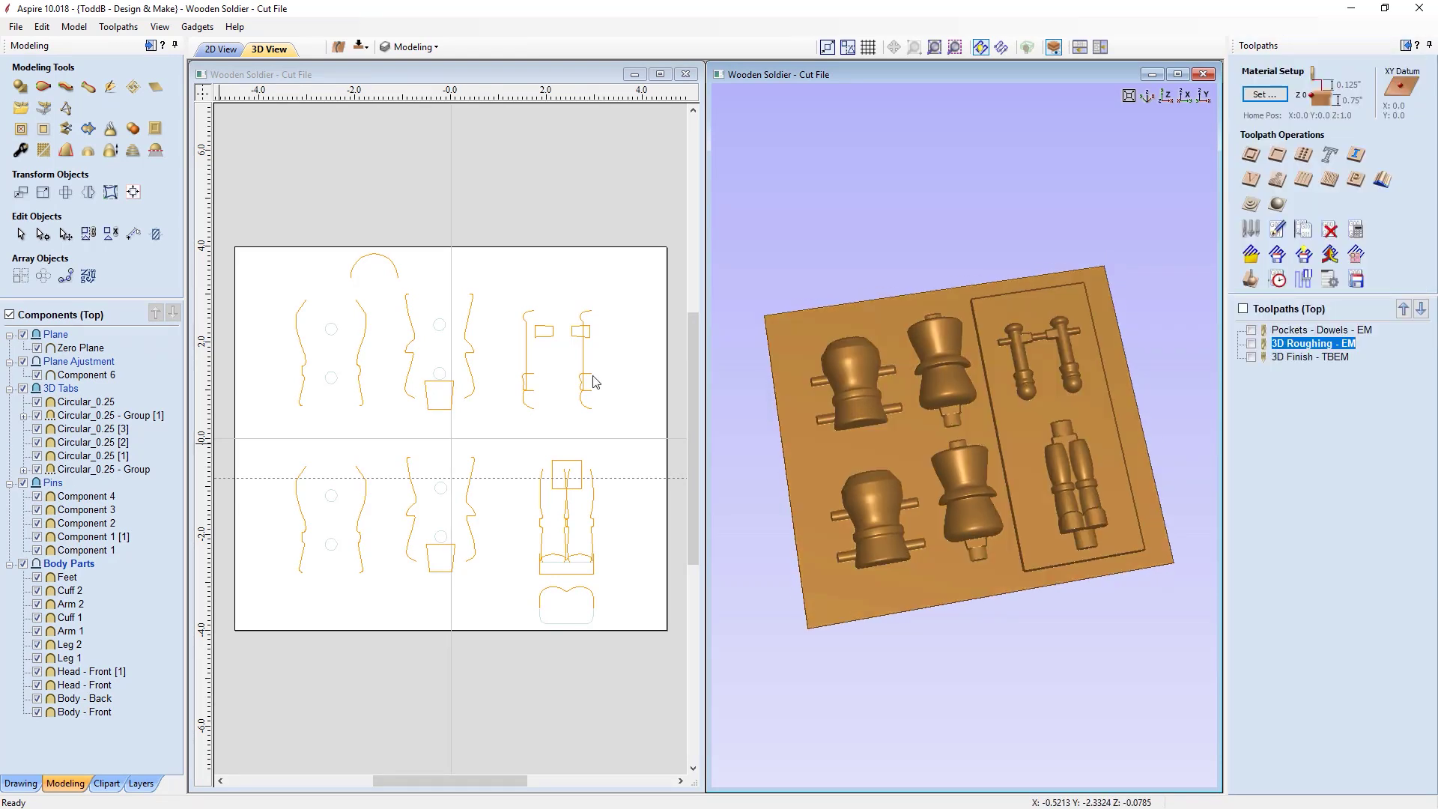
pyautogui.click(360, 47)
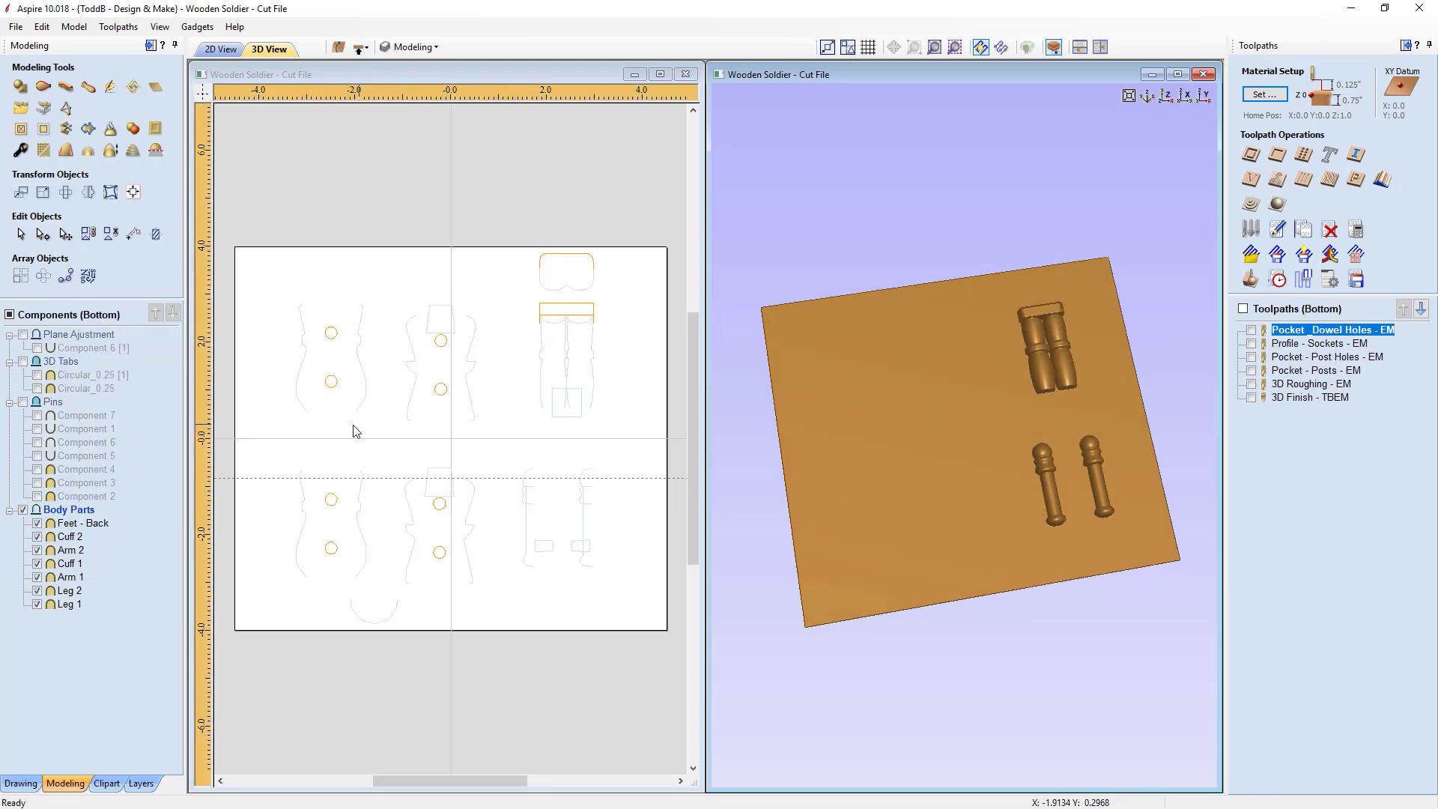
pyautogui.moveTo(953, 447); pyautogui.dragTo(993, 466)
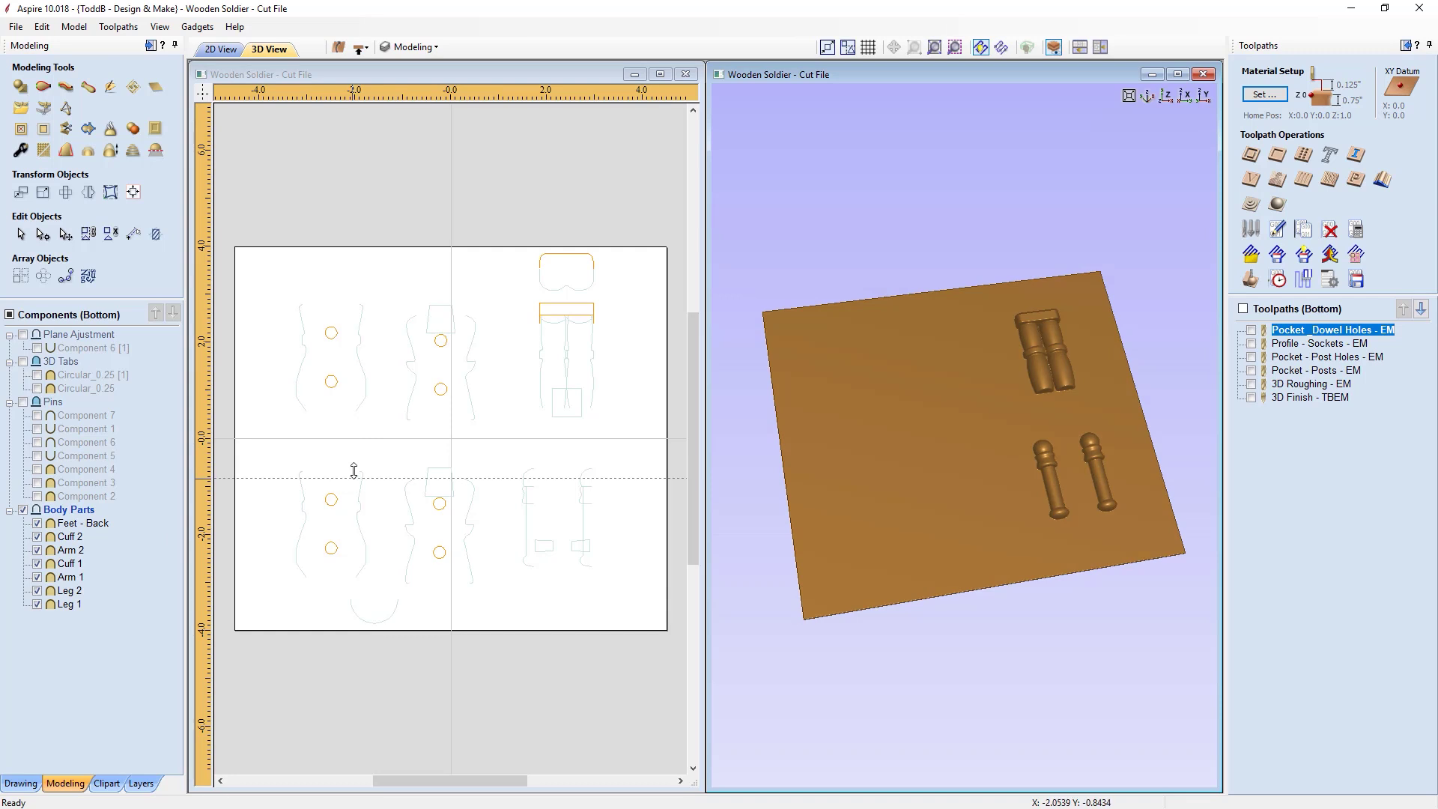
# - Show the Pins, 3D Tabs and Plane Ajustment levels in the 3D model
pyautogui.click(22, 402)
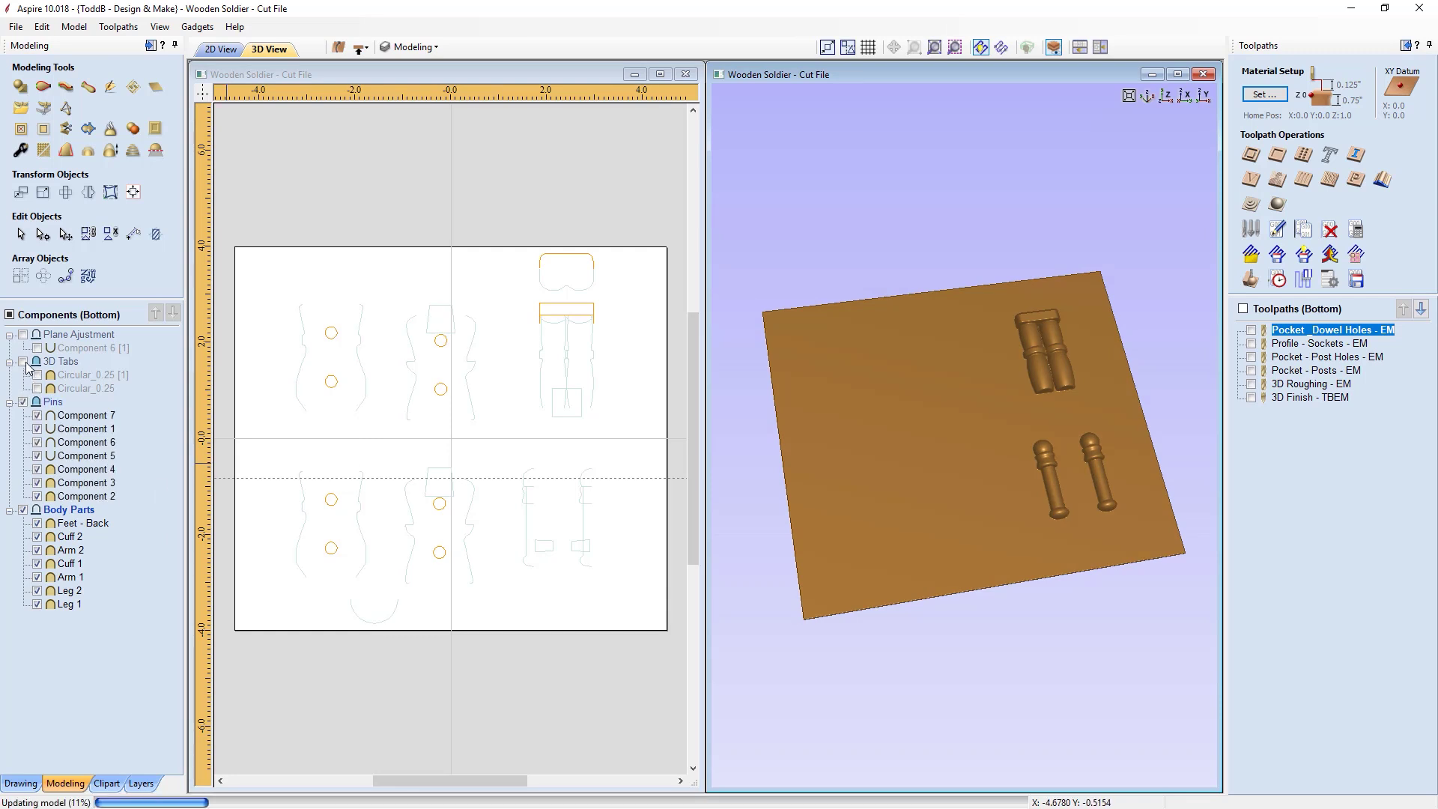
pyautogui.click(23, 362)
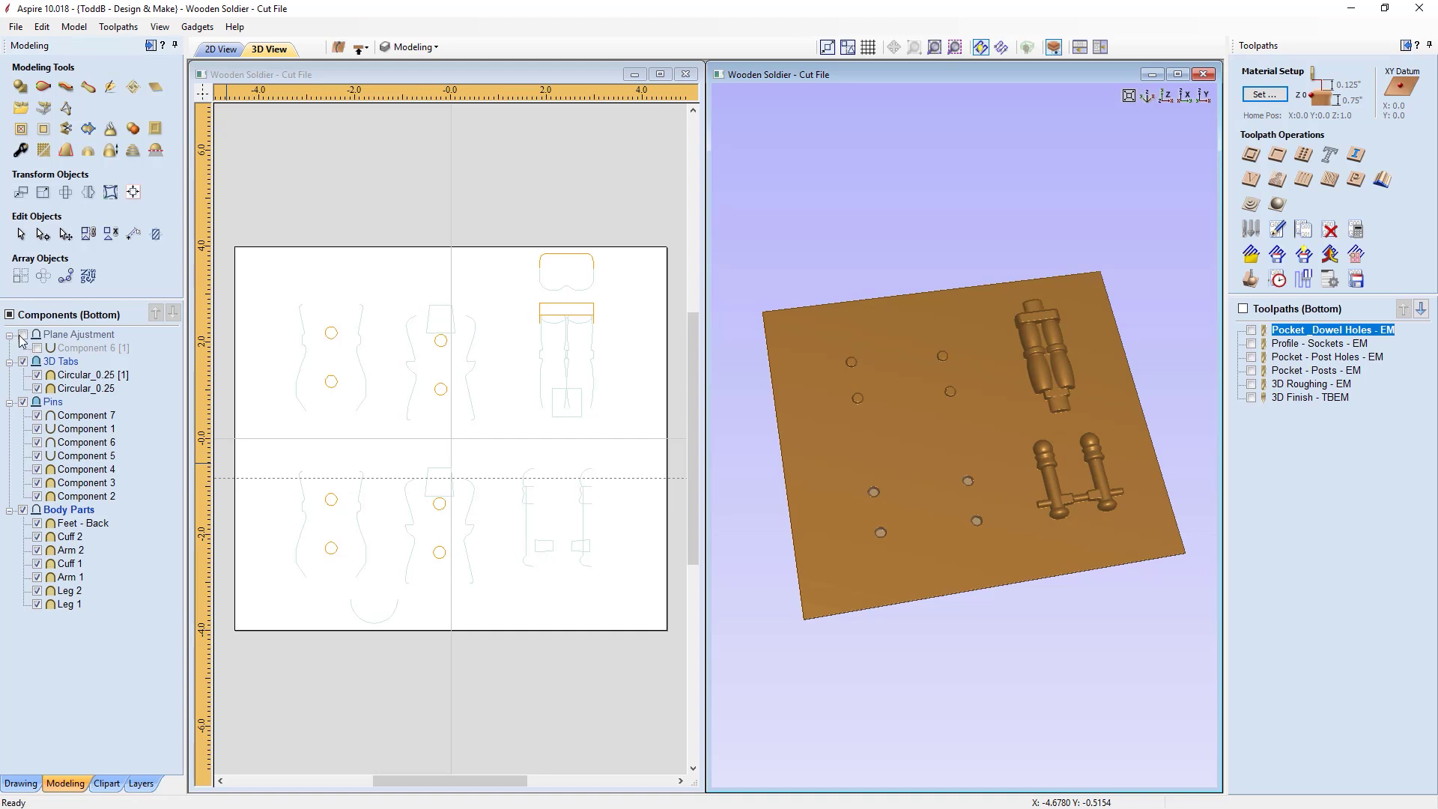
pyautogui.click(23, 335)
pyautogui.moveTo(941, 559); pyautogui.dragTo(896, 389)
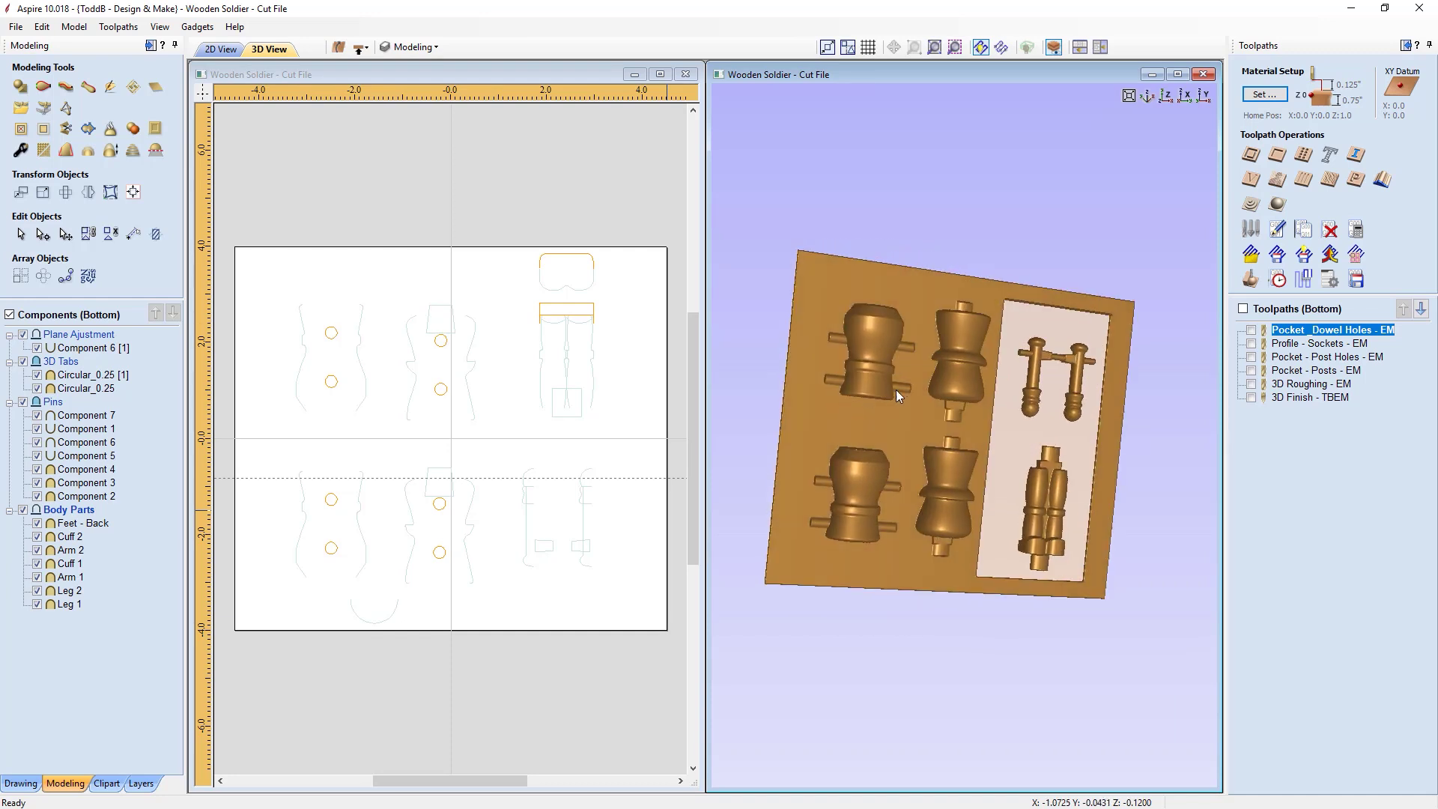
# - Leave Pocket_Dowel Holes - EM hidden and make only Profile - Sockets - EM visible
pyautogui.click(1252, 332)
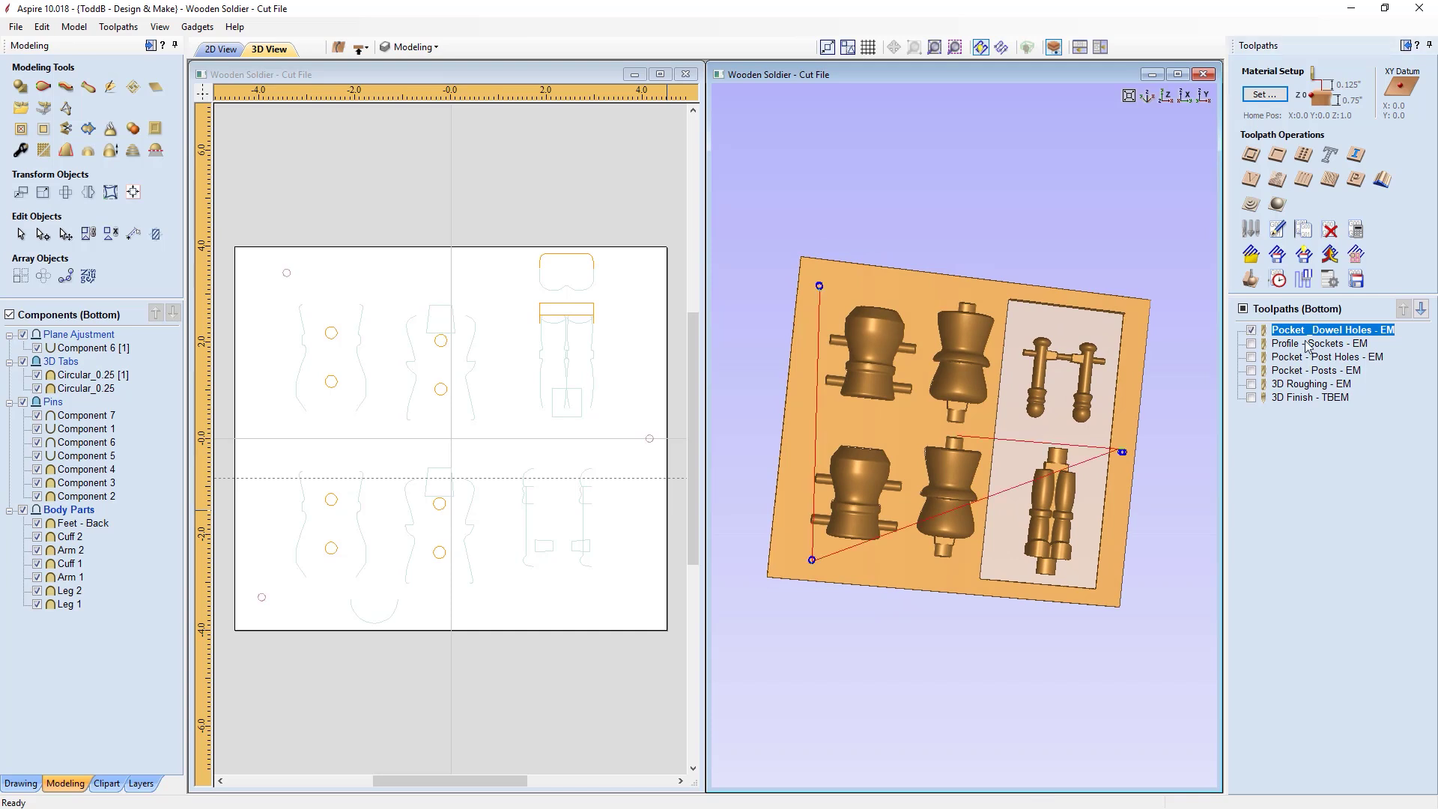
pyautogui.moveTo(1293, 332)
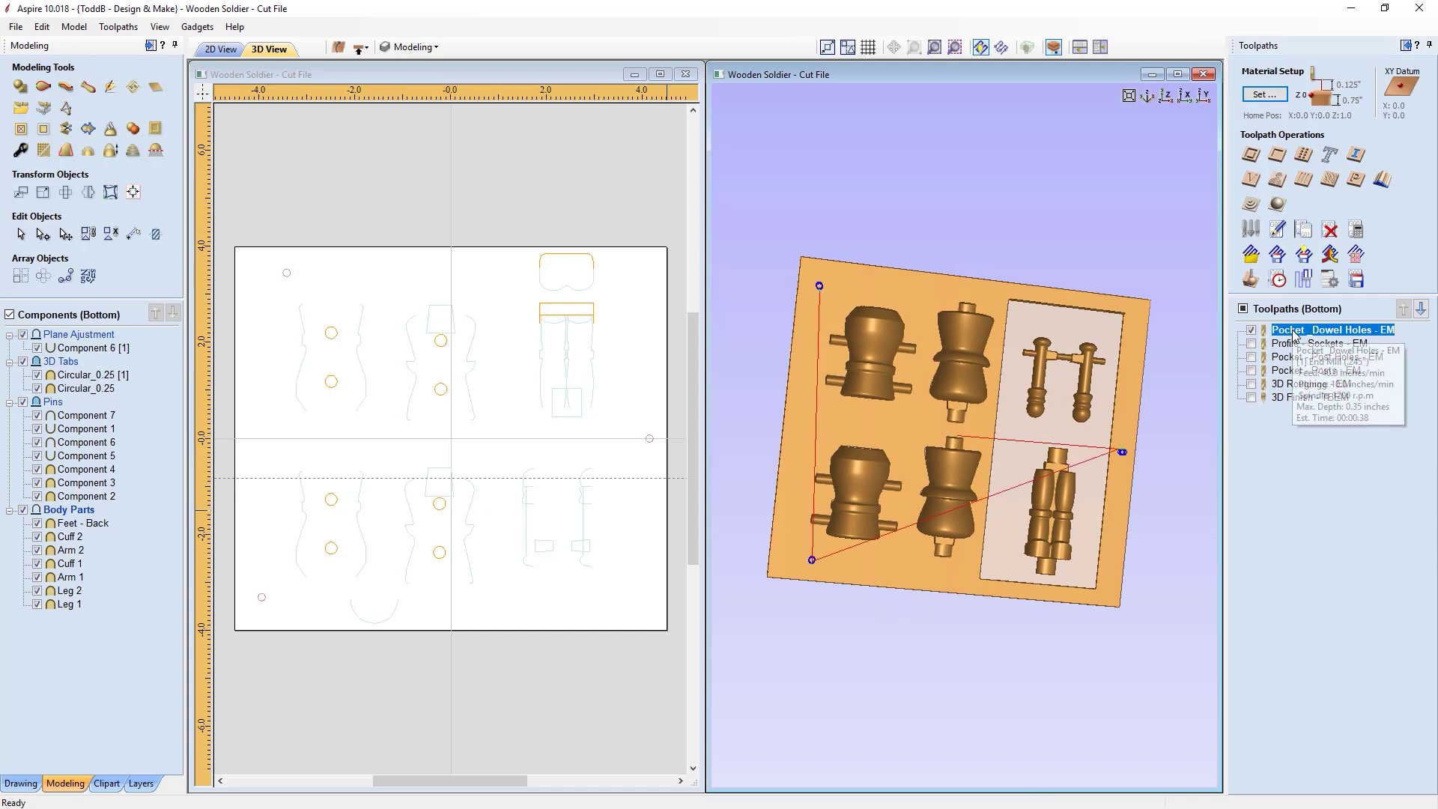
pyautogui.click(1251, 332)
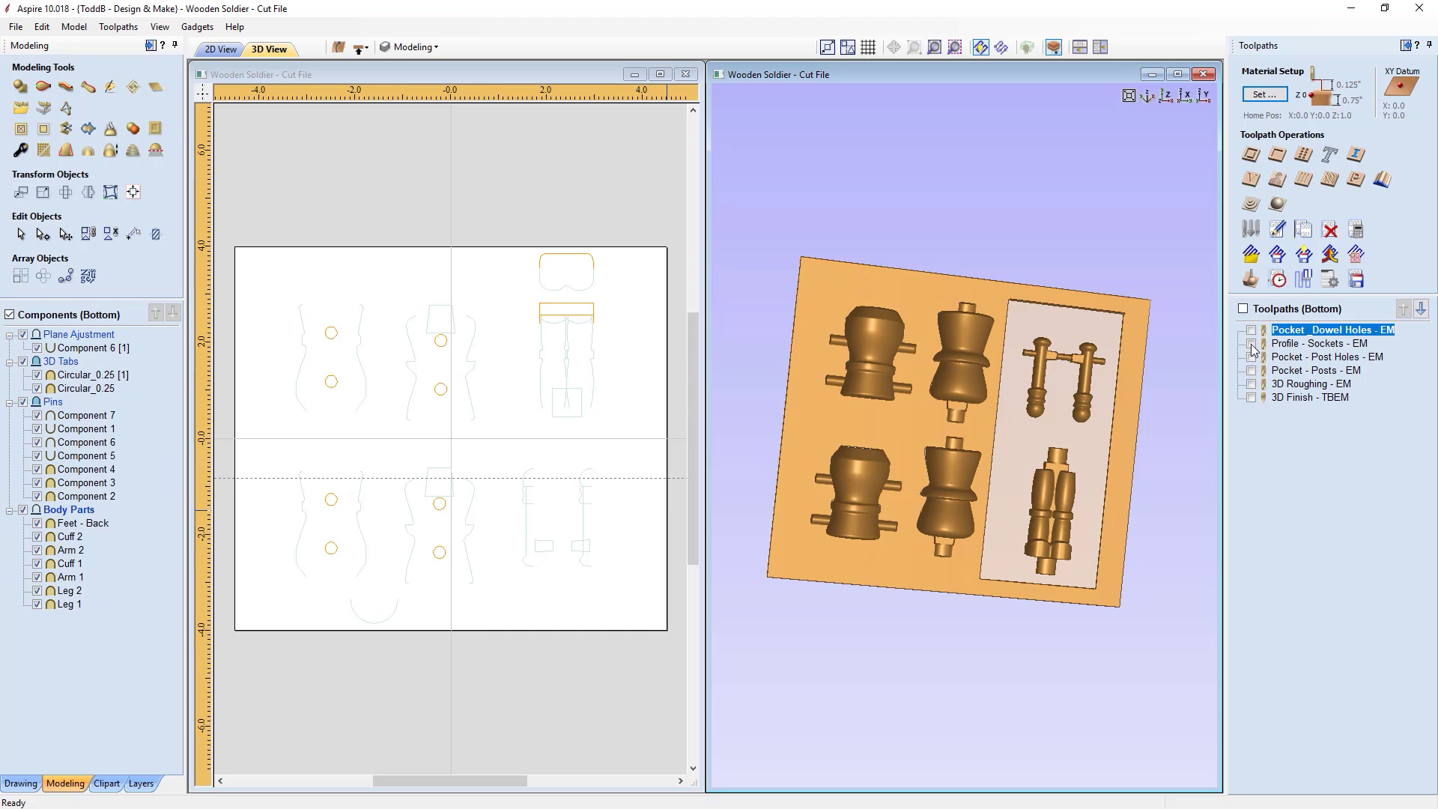
pyautogui.click(1251, 345)
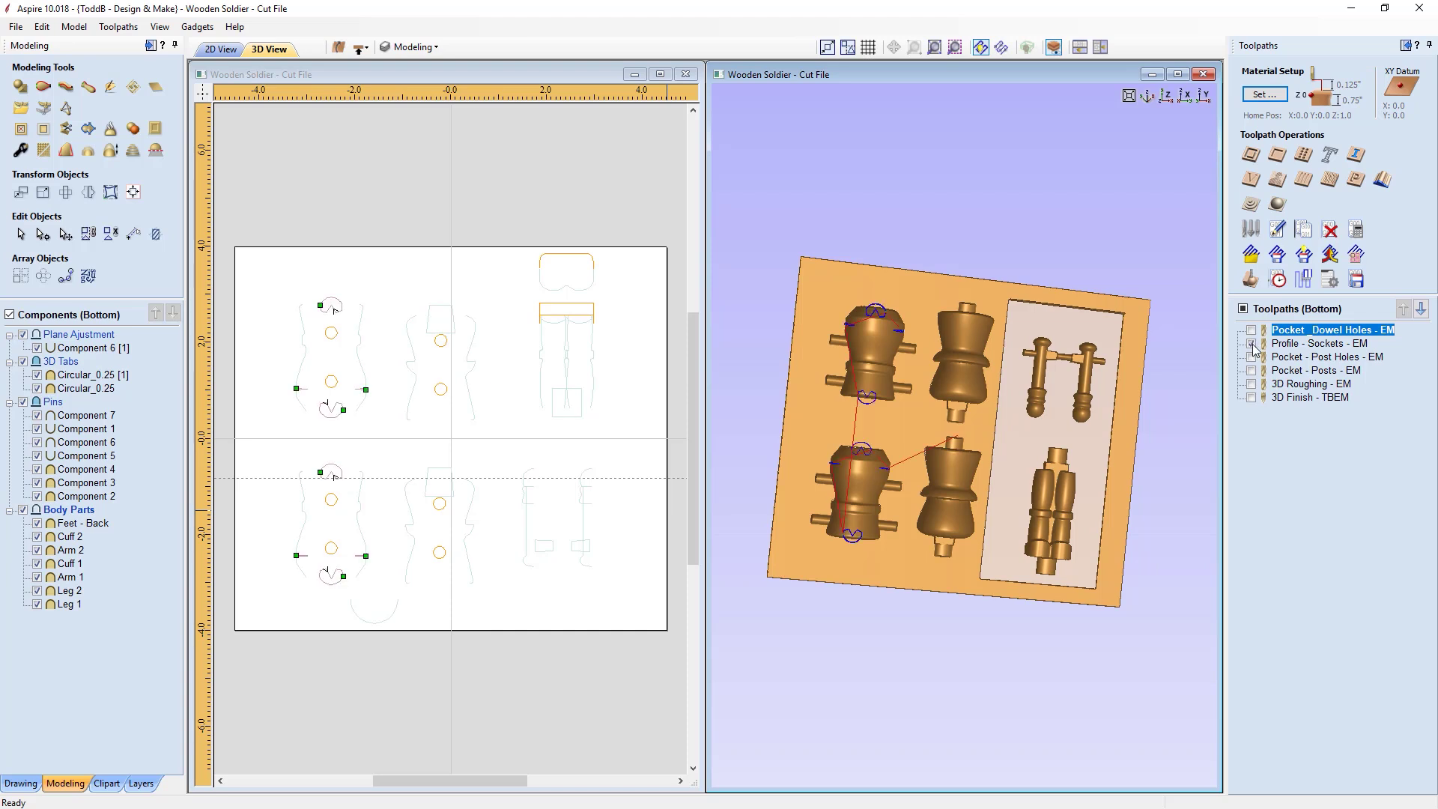
pyautogui.moveTo(962, 623); pyautogui.dragTo(1049, 611)
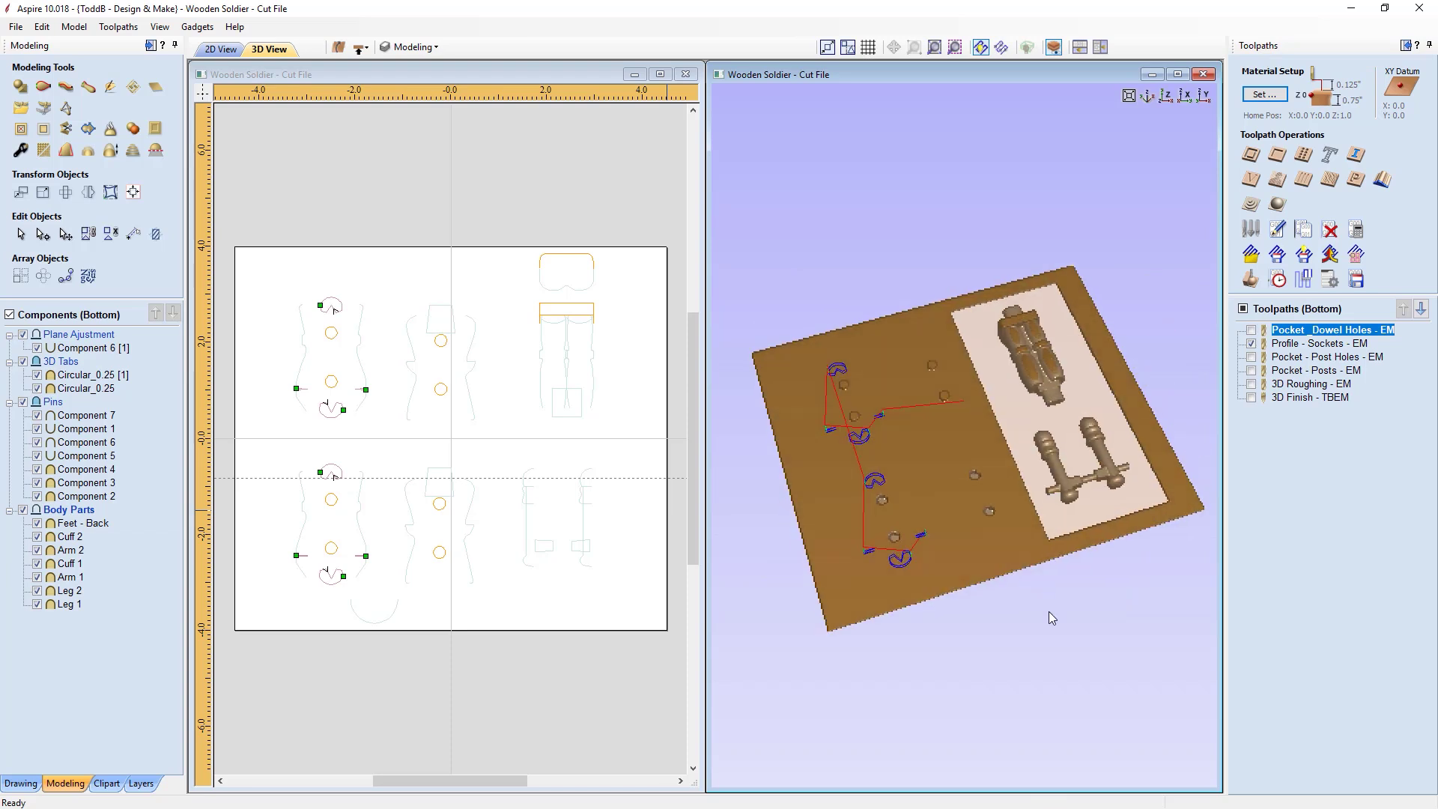
# - Preview the Profile - Sockets - EM toolpath in Canadian Maple on the bottom side
pyautogui.click(1251, 278)
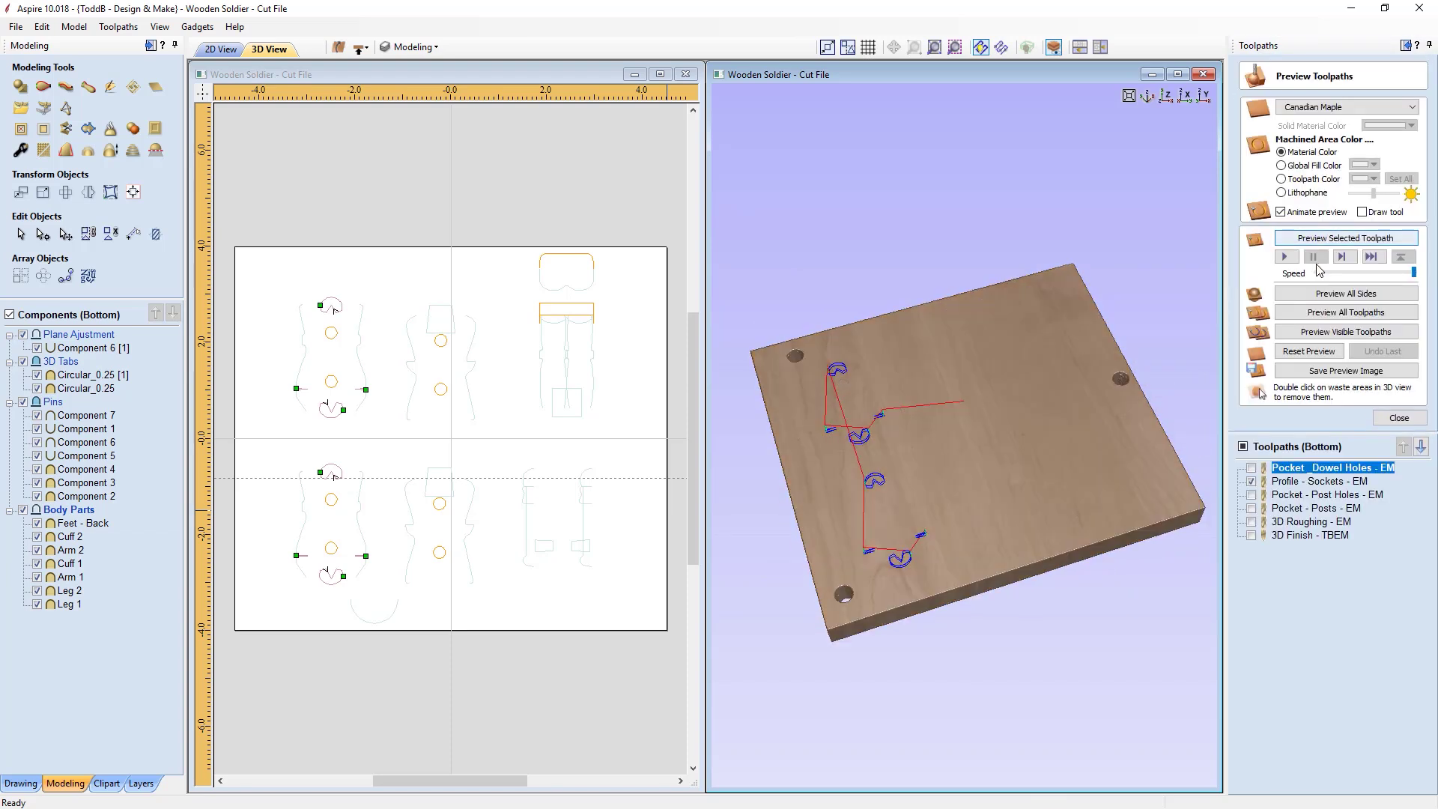
pyautogui.click(1293, 331)
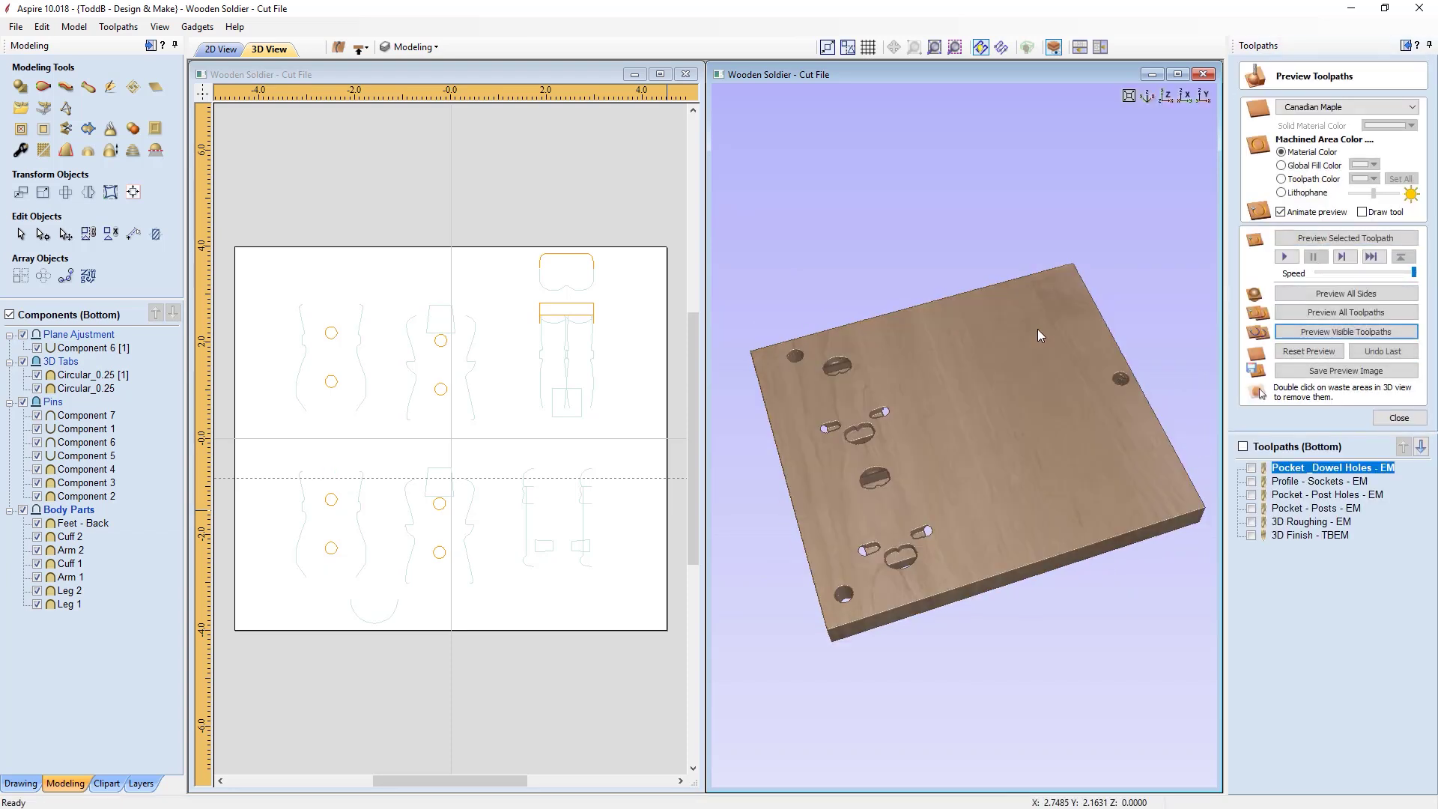
pyautogui.moveTo(1001, 448); pyautogui.dragTo(974, 427)
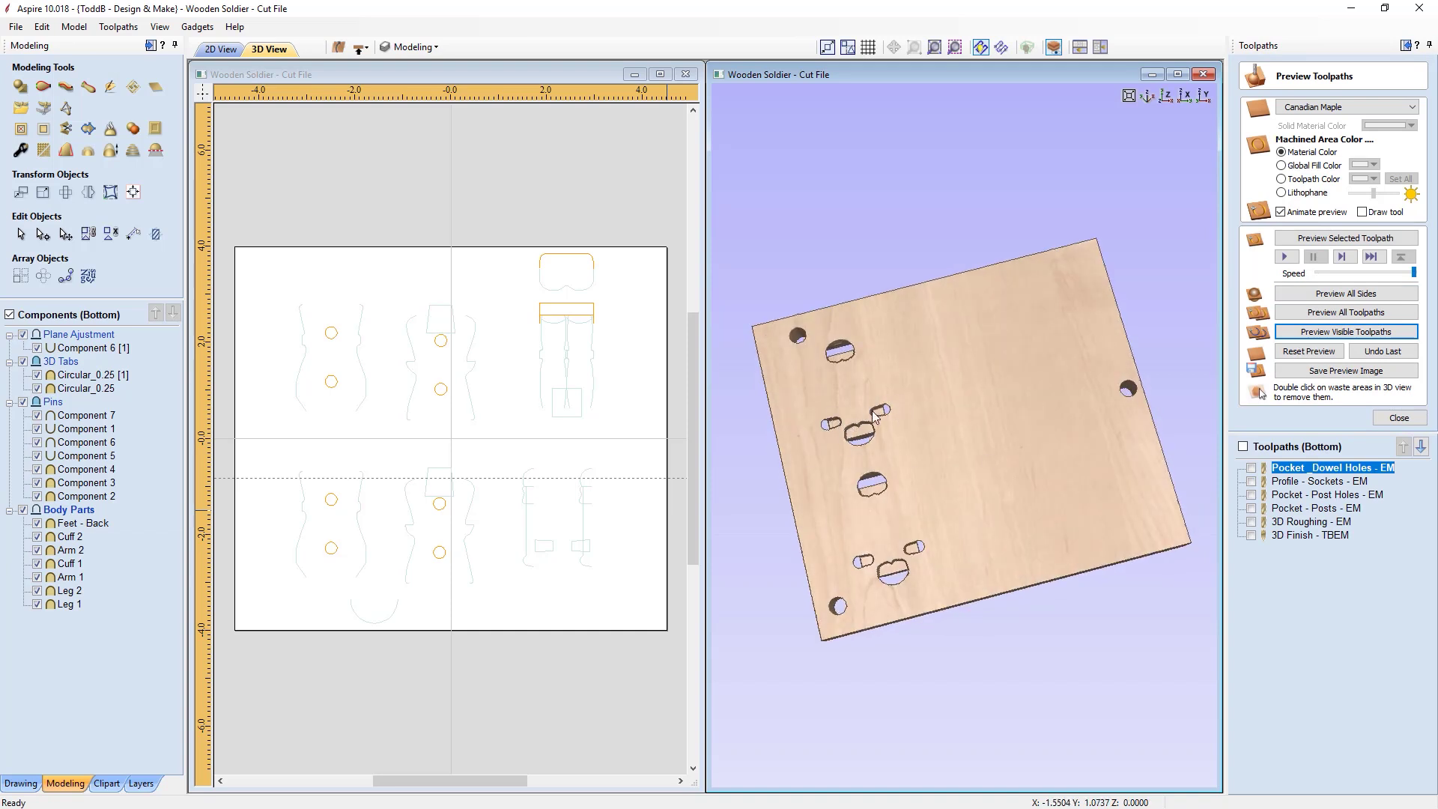
pyautogui.moveTo(861, 408); pyautogui.dragTo(899, 358)
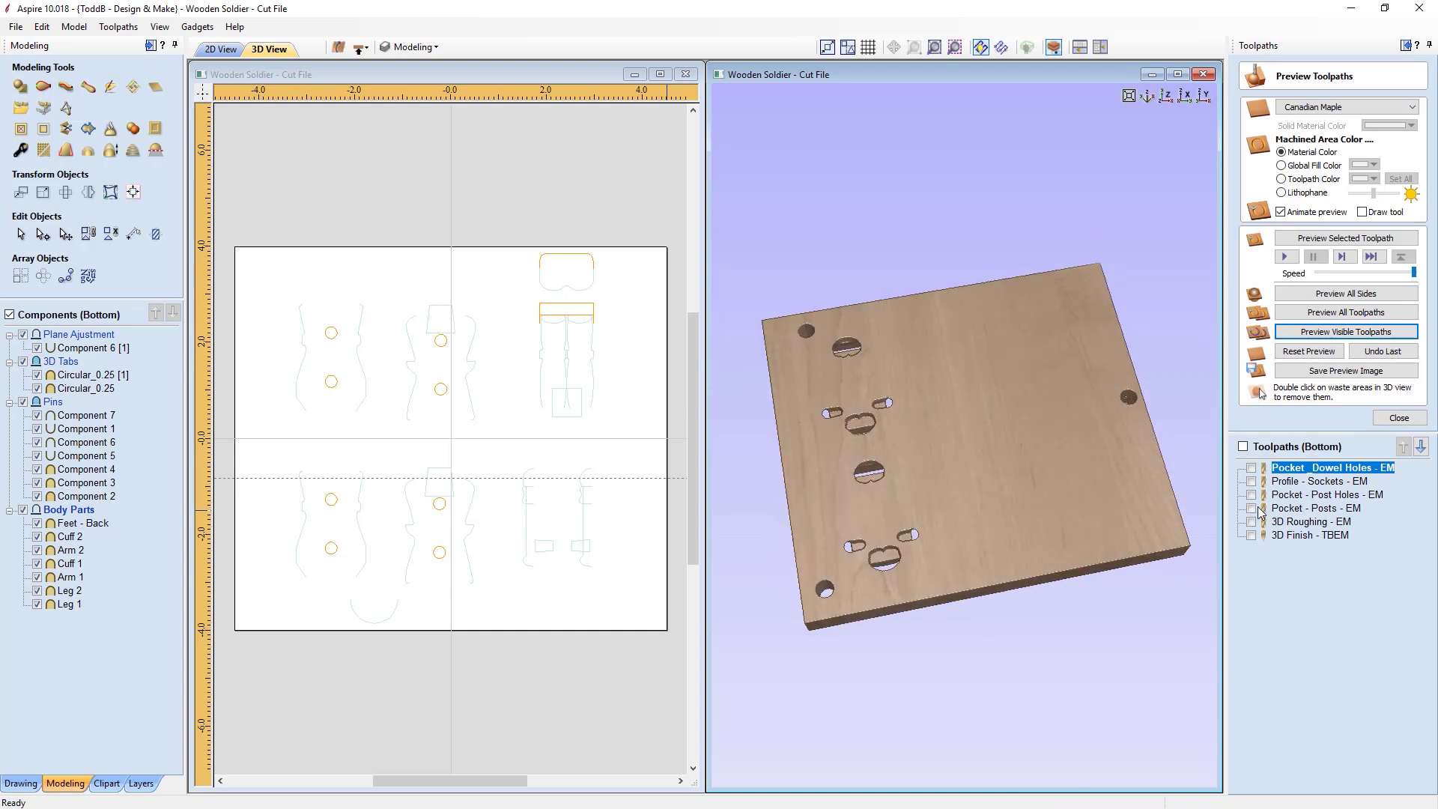
# - Add Pocket - Post Holes - EM and Pocket - Posts - EM to the maple preview
pyautogui.click(1252, 495)
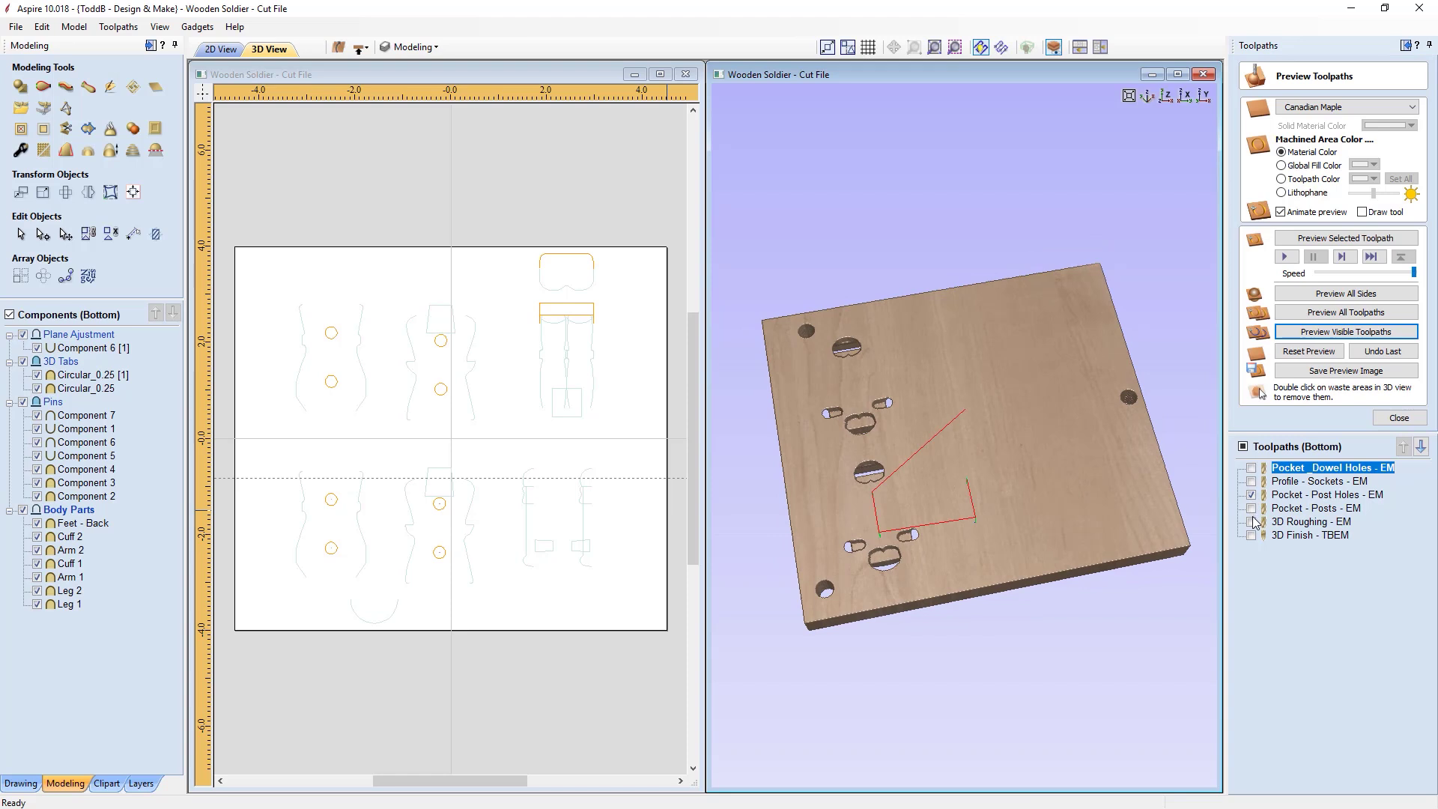
pyautogui.click(1251, 508)
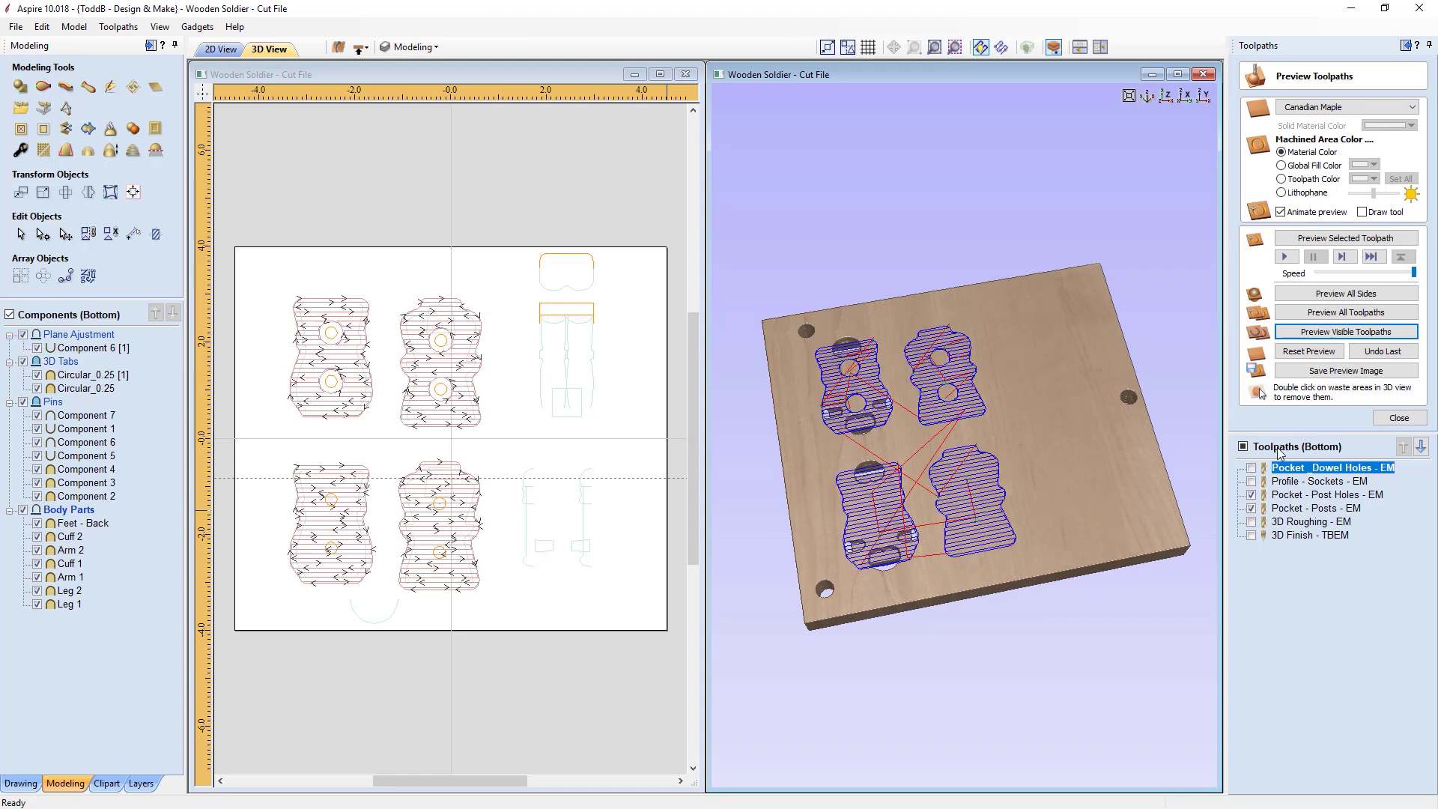
pyautogui.click(1322, 330)
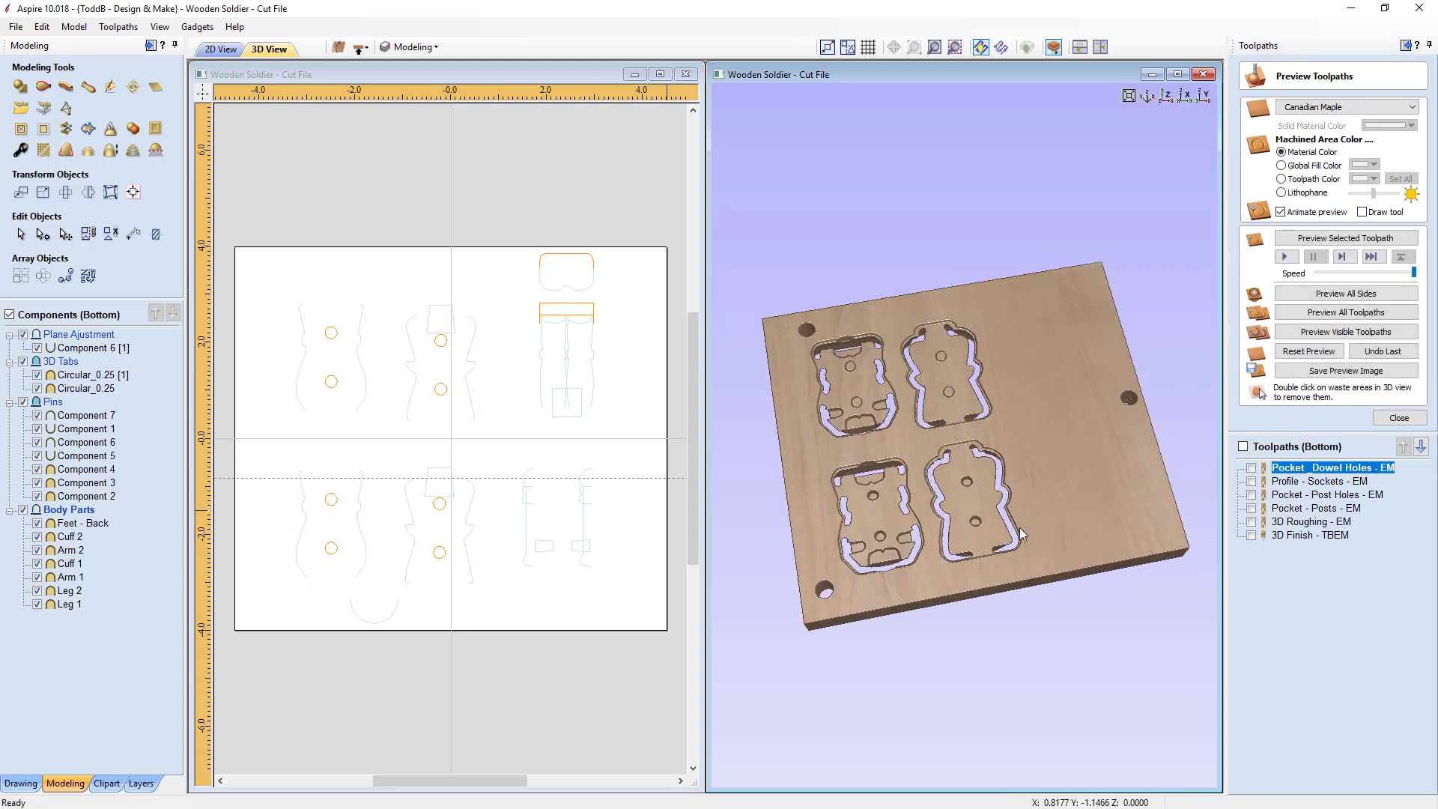
pyautogui.moveTo(1019, 527); pyautogui.dragTo(990, 467)
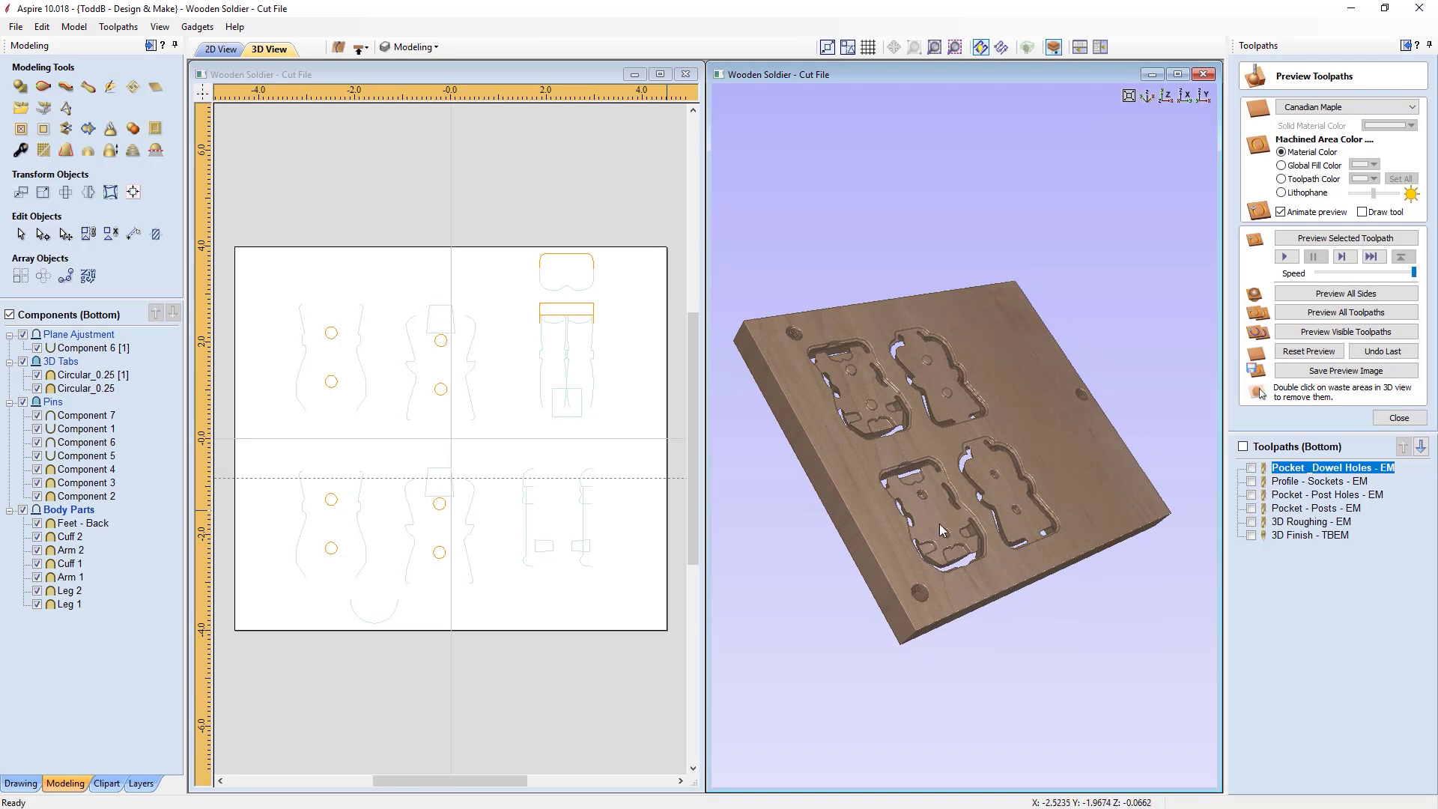
pyautogui.moveTo(1015, 493); pyautogui.dragTo(976, 452)
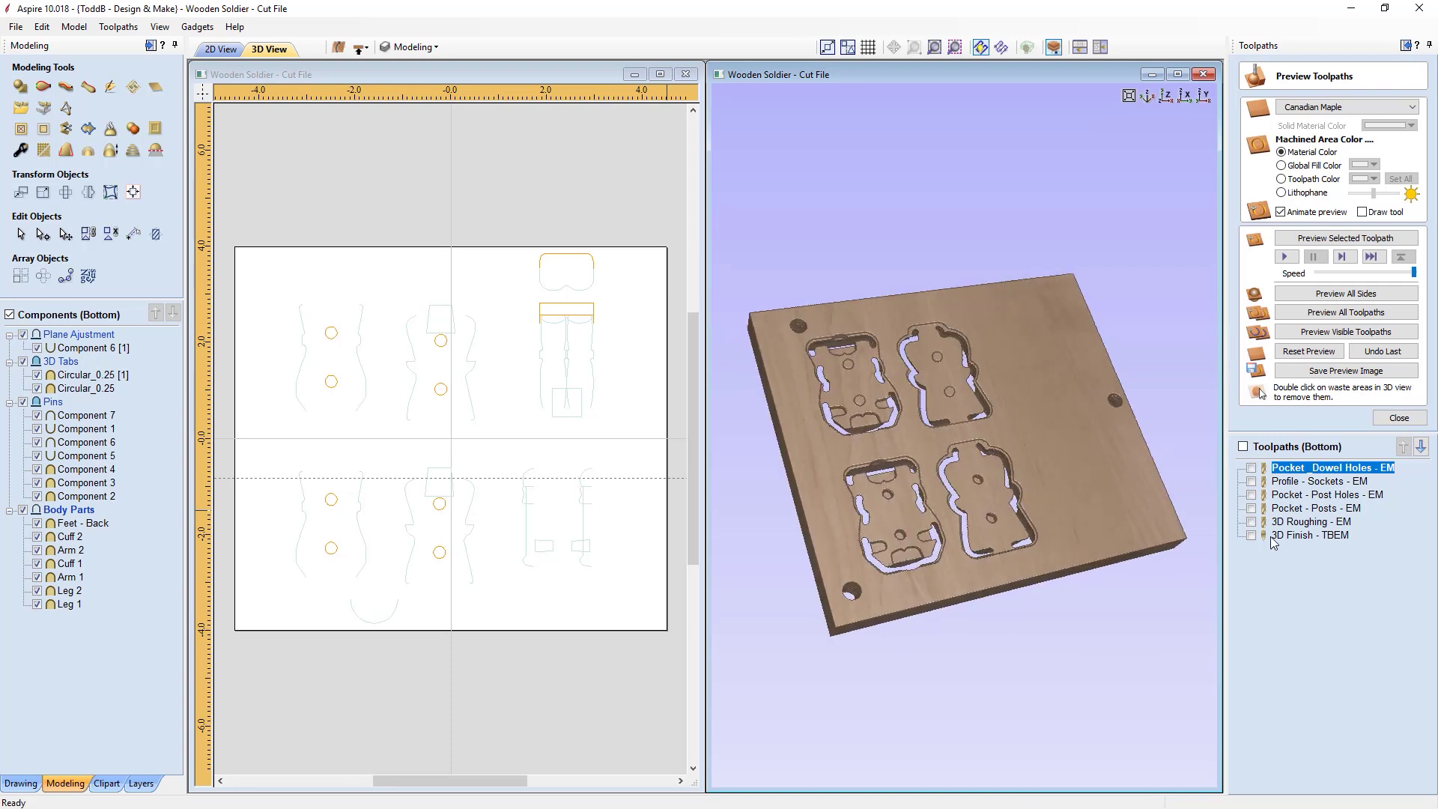
# - Simulate the 3D Roughing and 3D Finish carving of the soldier body parts
pyautogui.click(1251, 522)
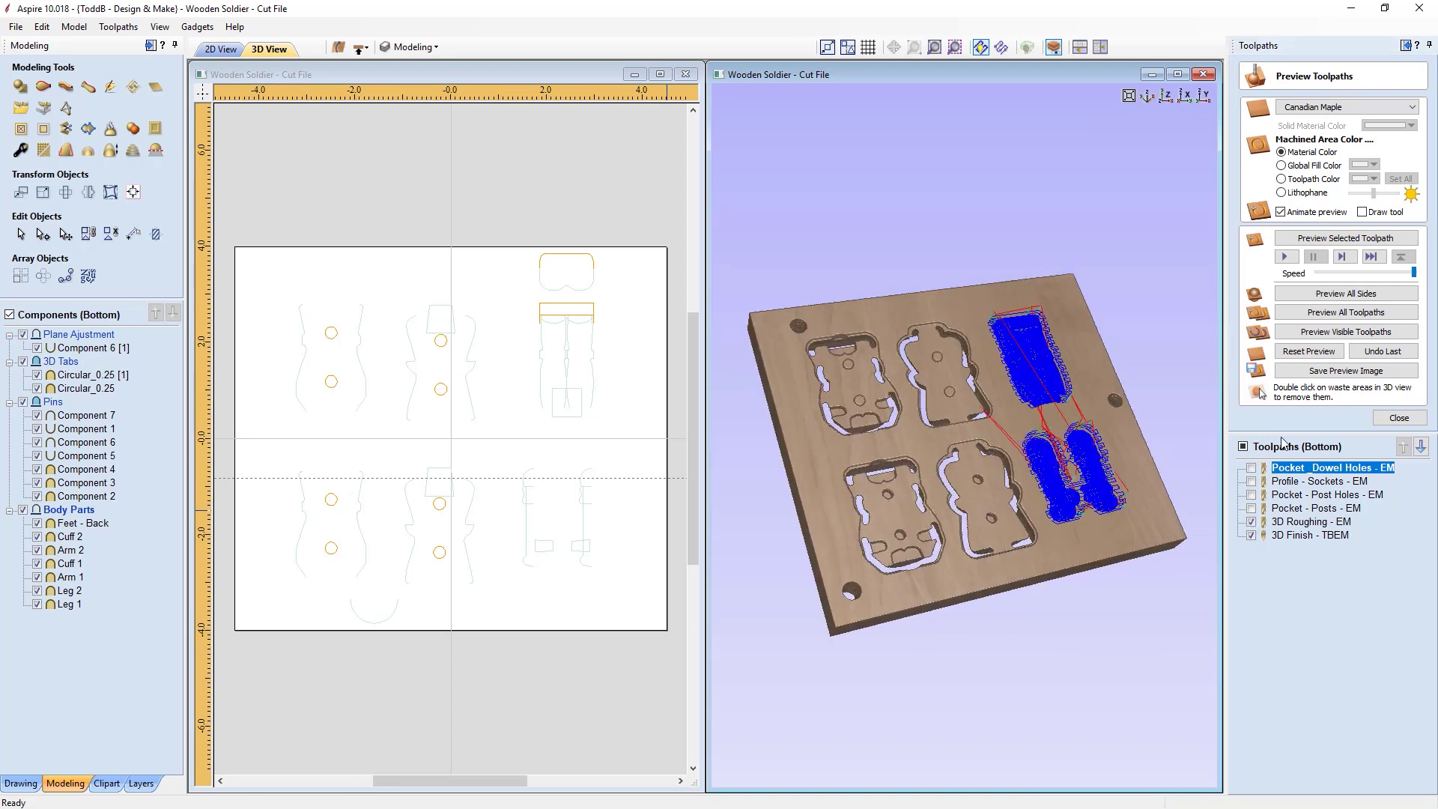
pyautogui.click(1304, 335)
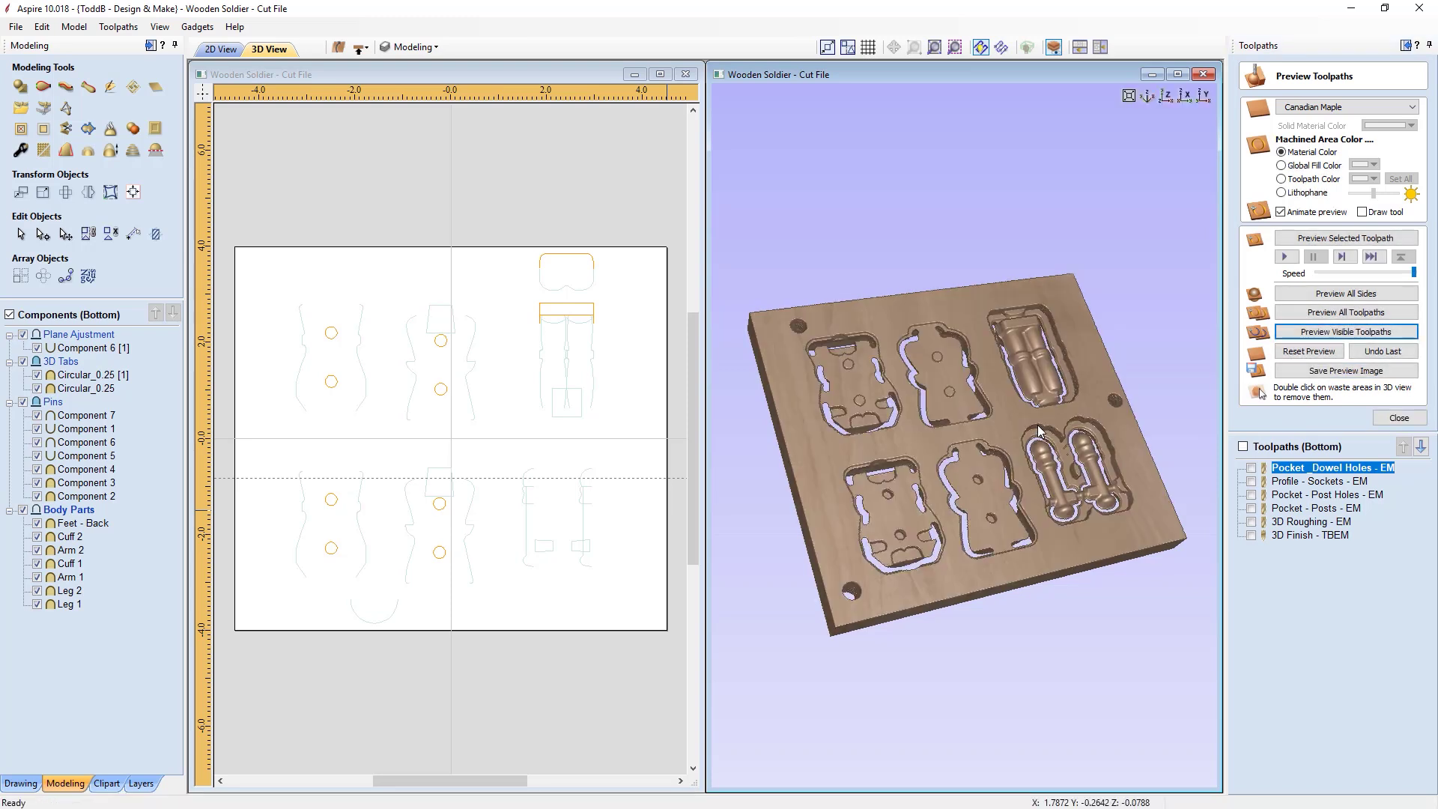
pyautogui.moveTo(969, 435)
pyautogui.mouseDown()
pyautogui.moveTo(1001, 307)
pyautogui.moveTo(984, 370)
pyautogui.moveTo(941, 382)
pyautogui.moveTo(932, 425)
pyautogui.moveTo(1045, 452)
pyautogui.moveTo(976, 414)
pyautogui.mouseUp()
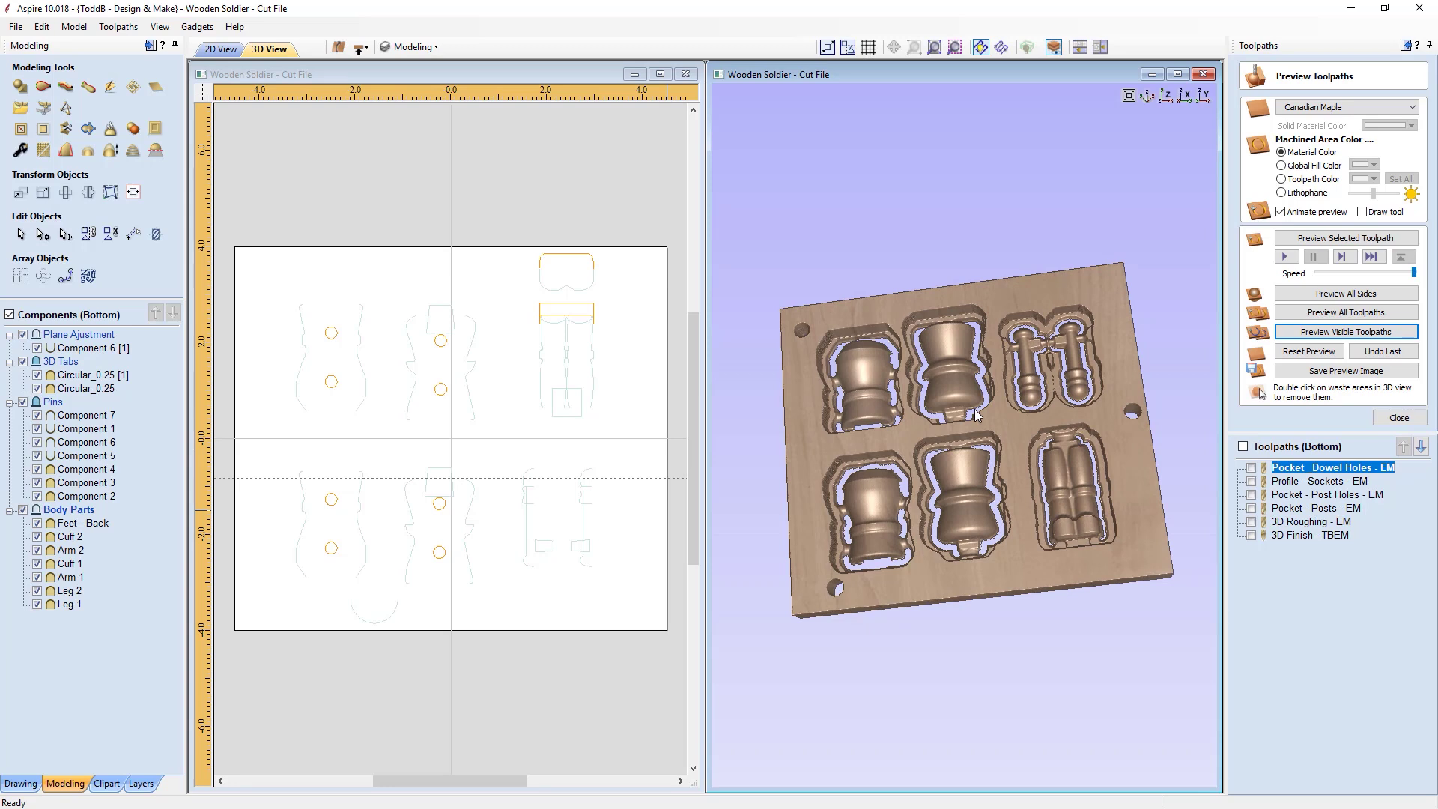
# - Open Wooden Soldier - Cut File - Base.crv without saving changes to the current cut file
pyautogui.click(15, 27)
pyautogui.click(40, 64)
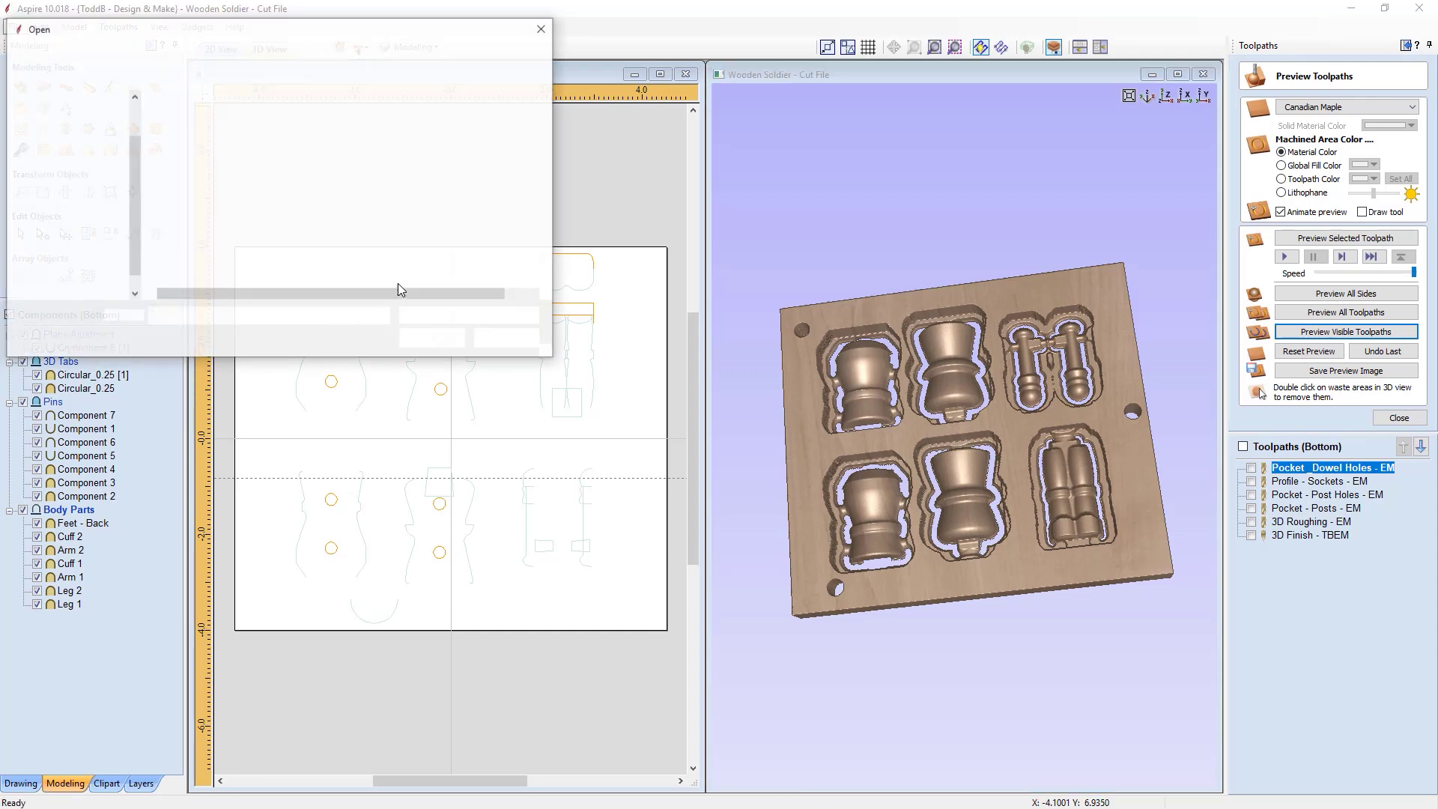
pyautogui.click(198, 122)
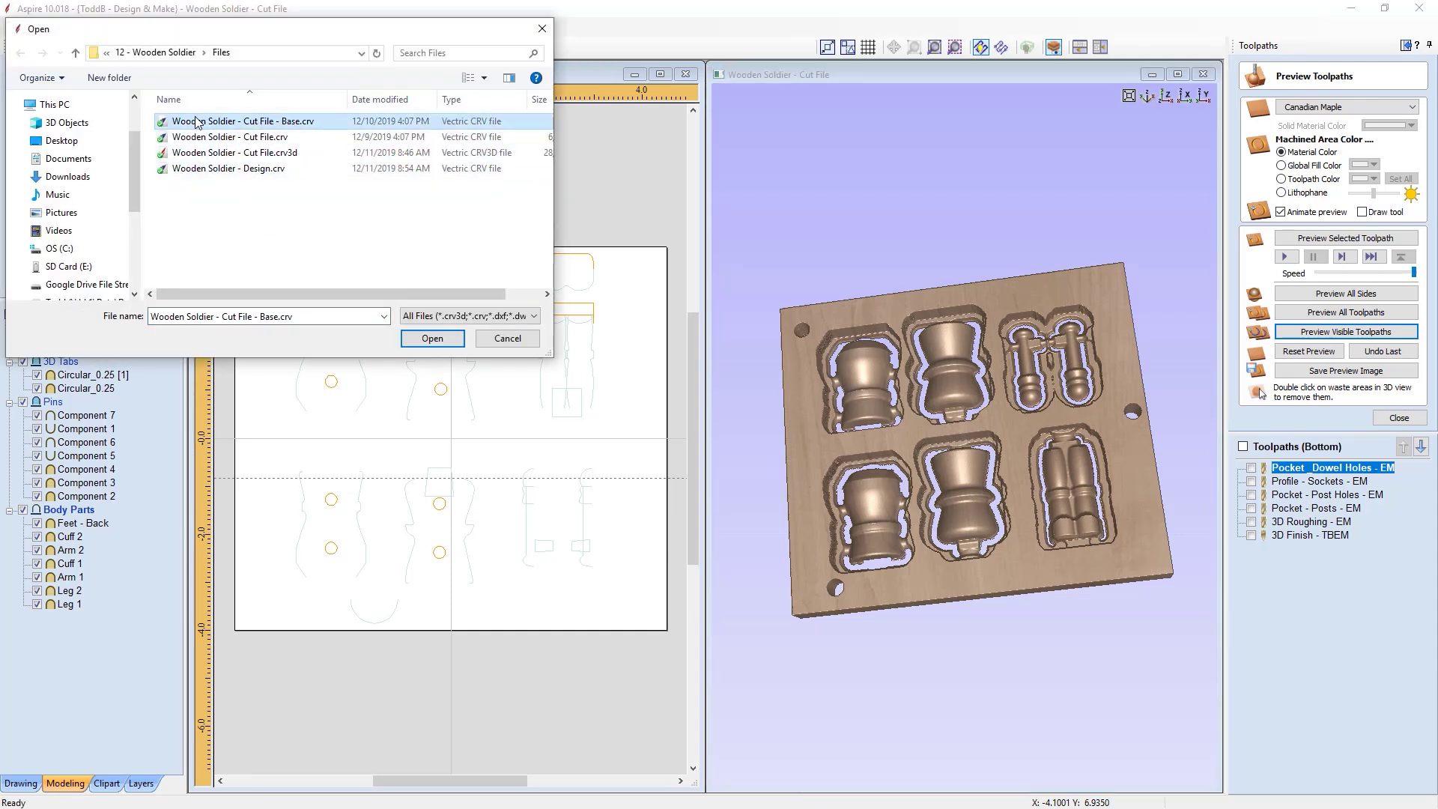
pyautogui.click(433, 338)
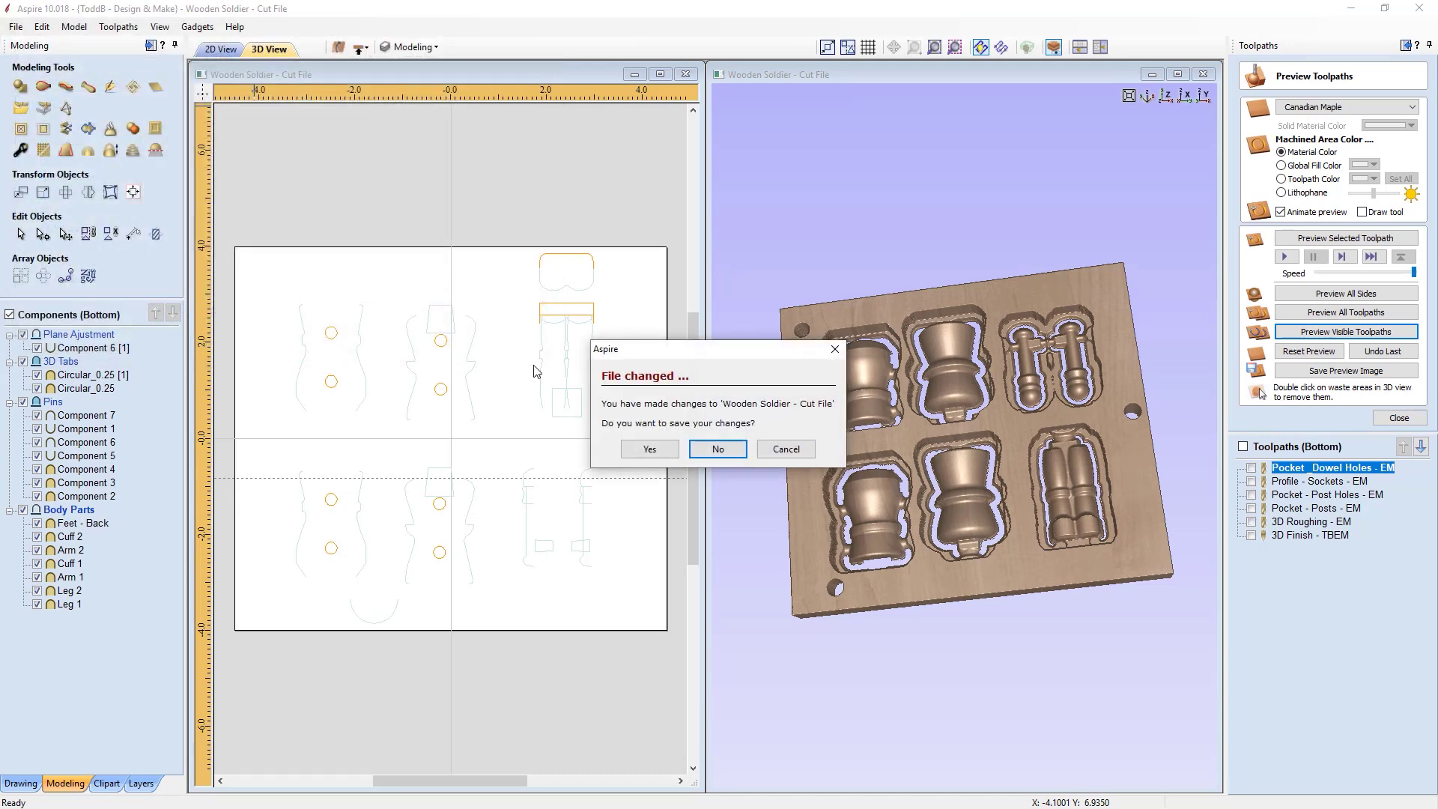
pyautogui.click(721, 451)
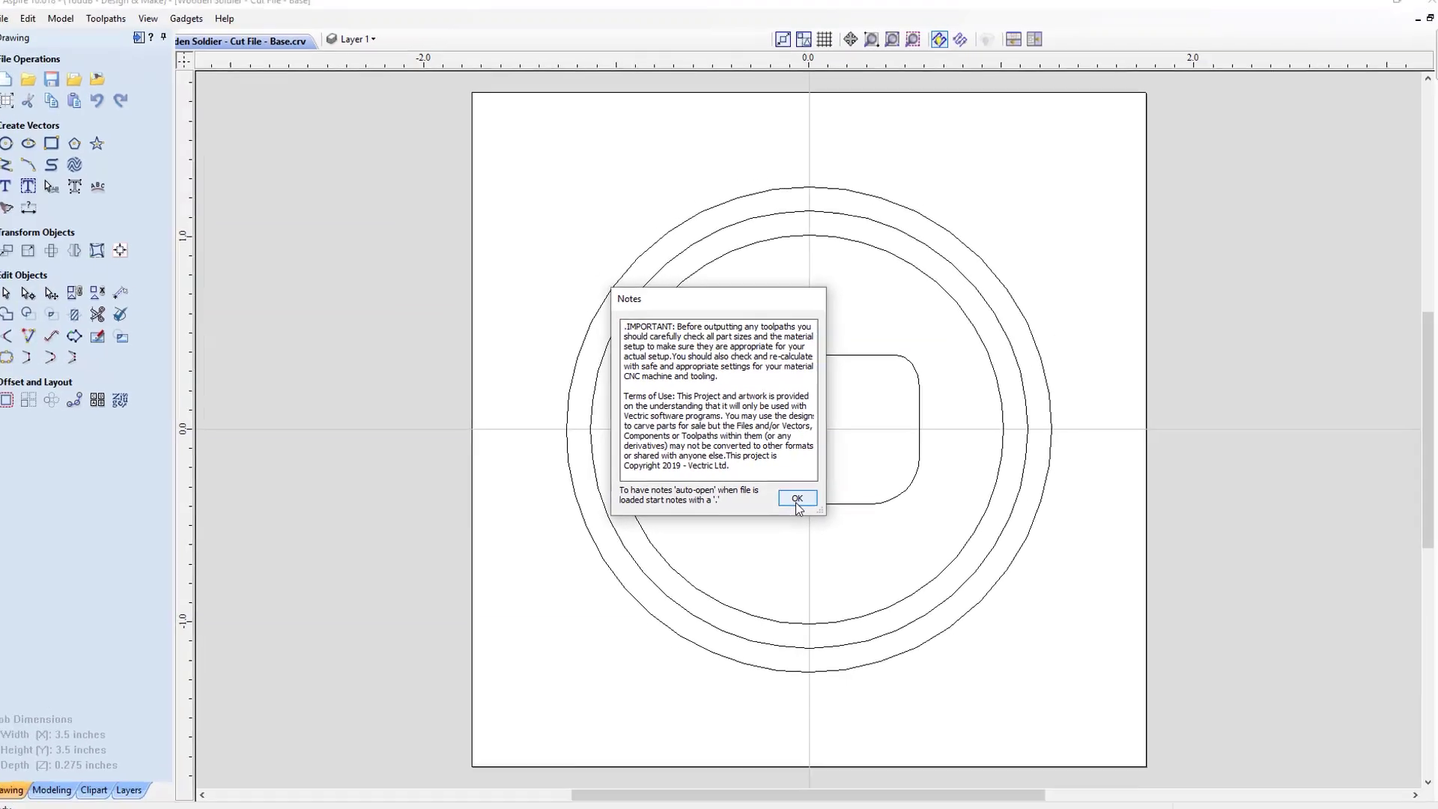
# - Dismiss the project notes and simulate all base toolpaths in maple
pyautogui.click(818, 523)
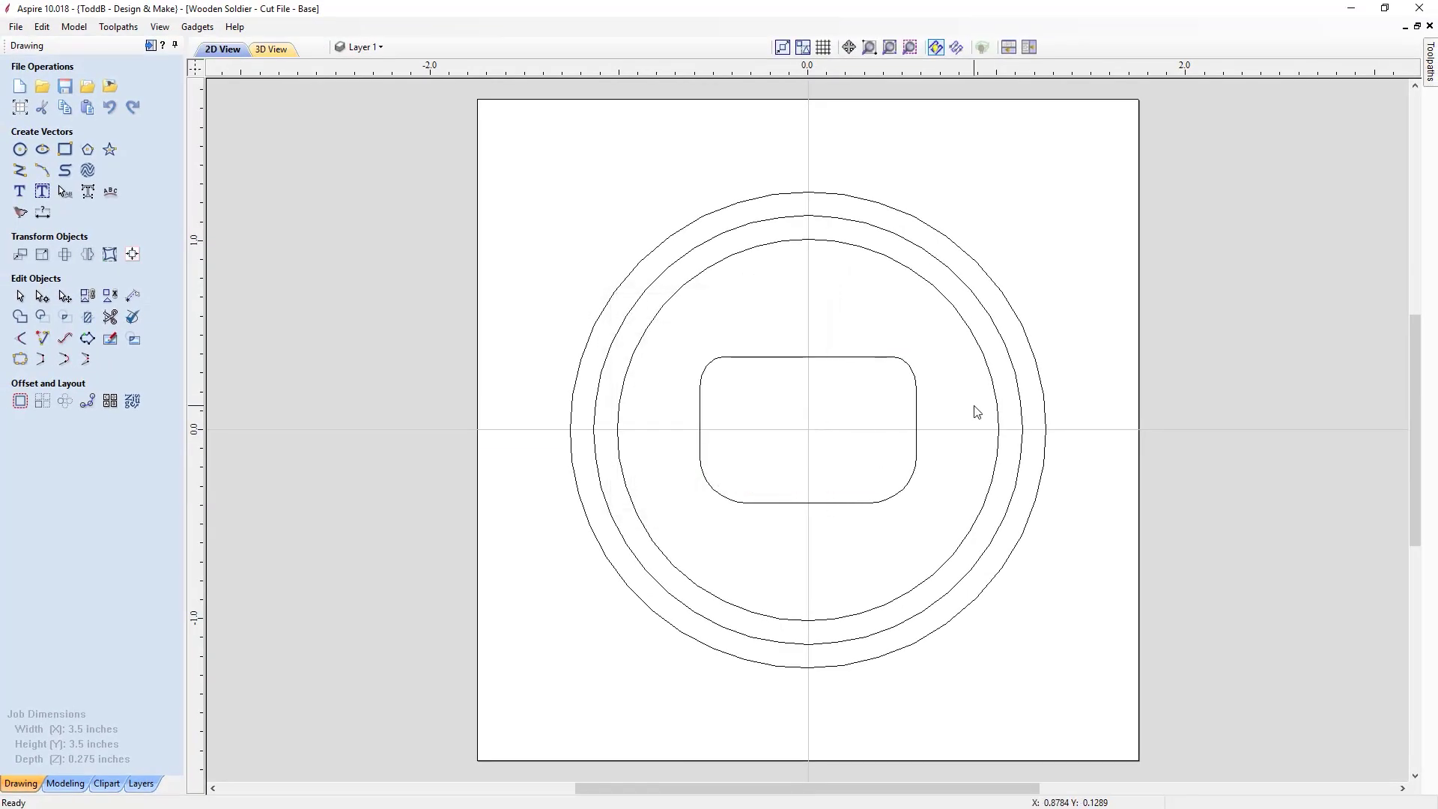
pyautogui.click(1430, 71)
pyautogui.click(1415, 46)
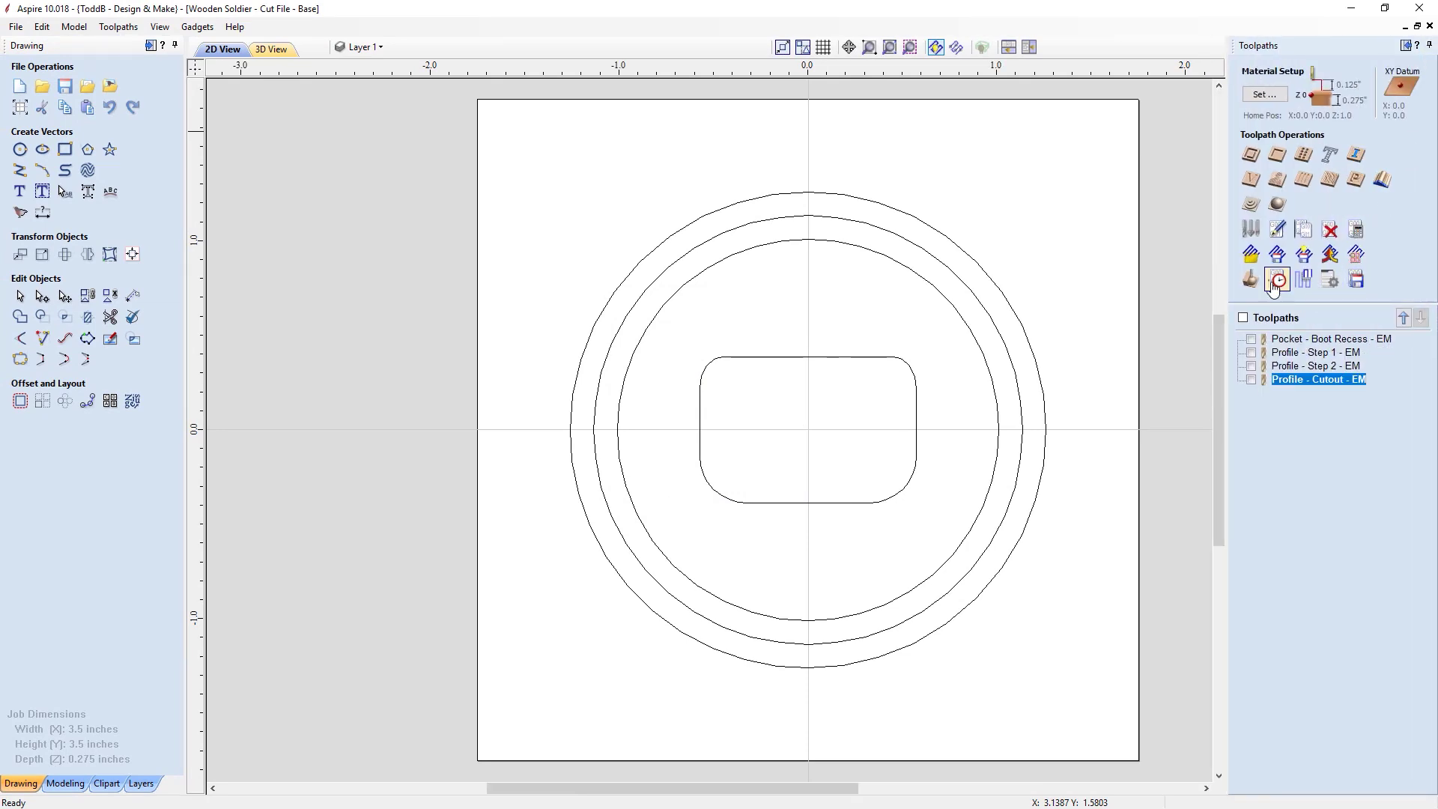
pyautogui.scroll(-3, 1248, 280)
pyautogui.click(1316, 312)
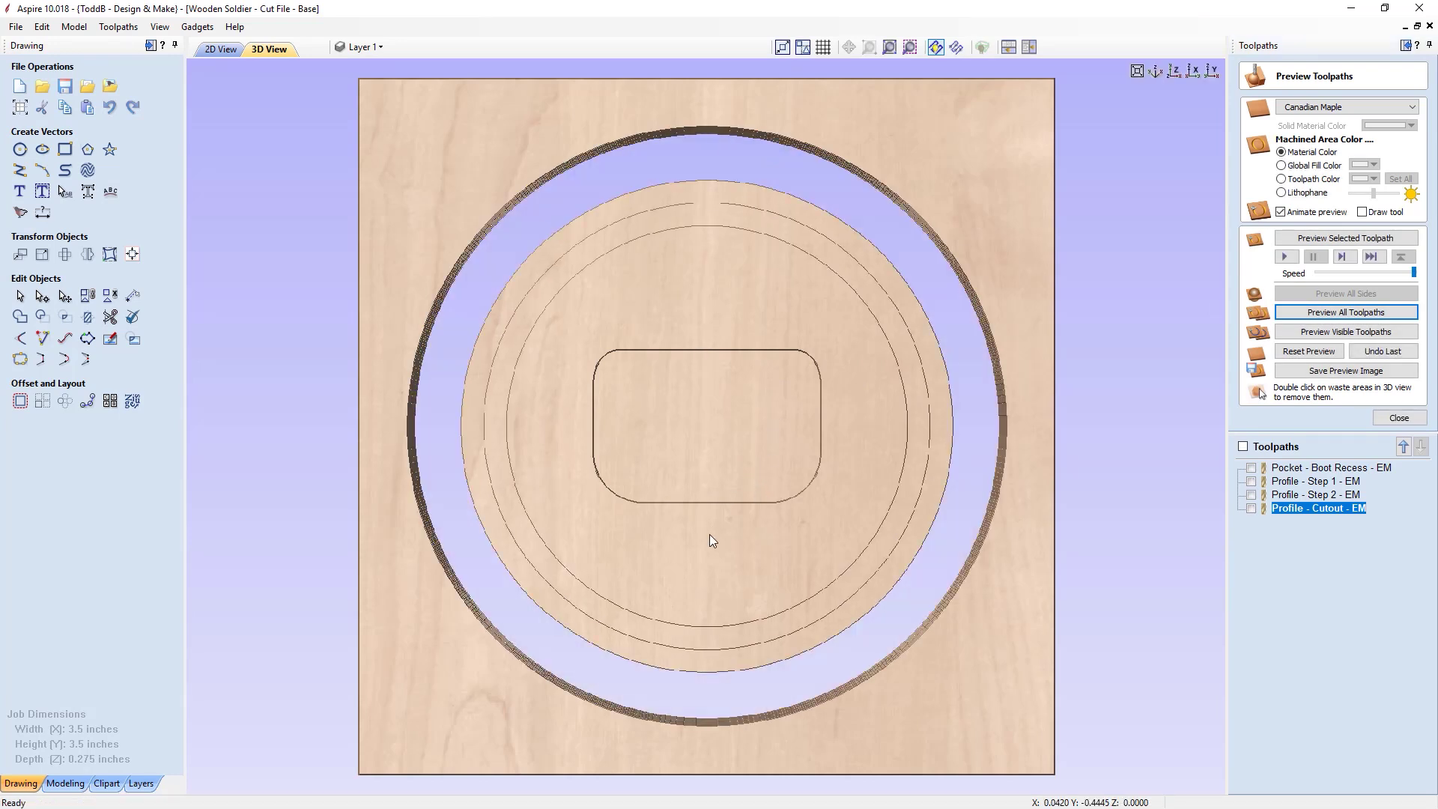
# - Remove the outer waste ring to reveal the stepped round disc with its rectangular recess
pyautogui.moveTo(708, 534); pyautogui.dragTo(561, 474)
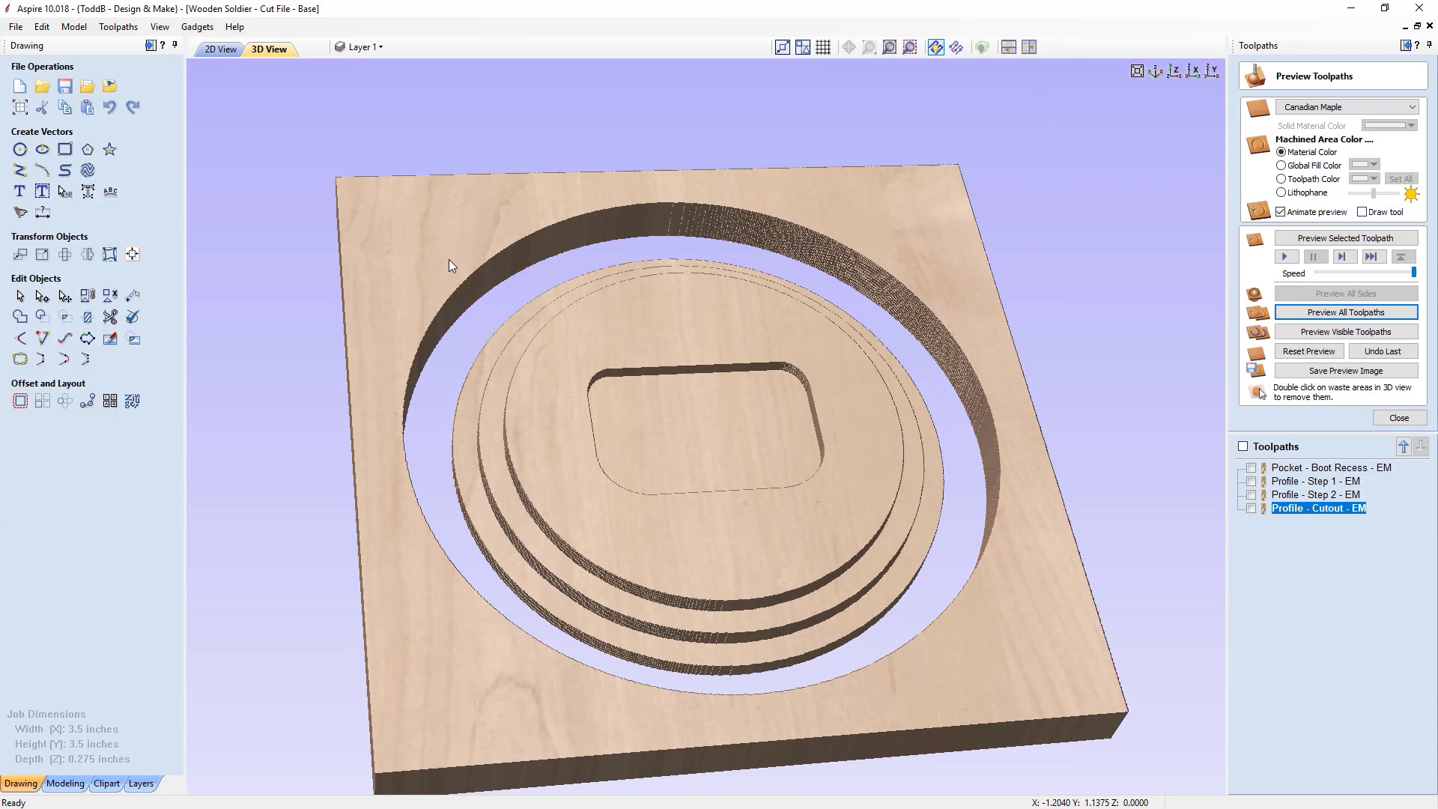
pyautogui.doubleClick(437, 223)
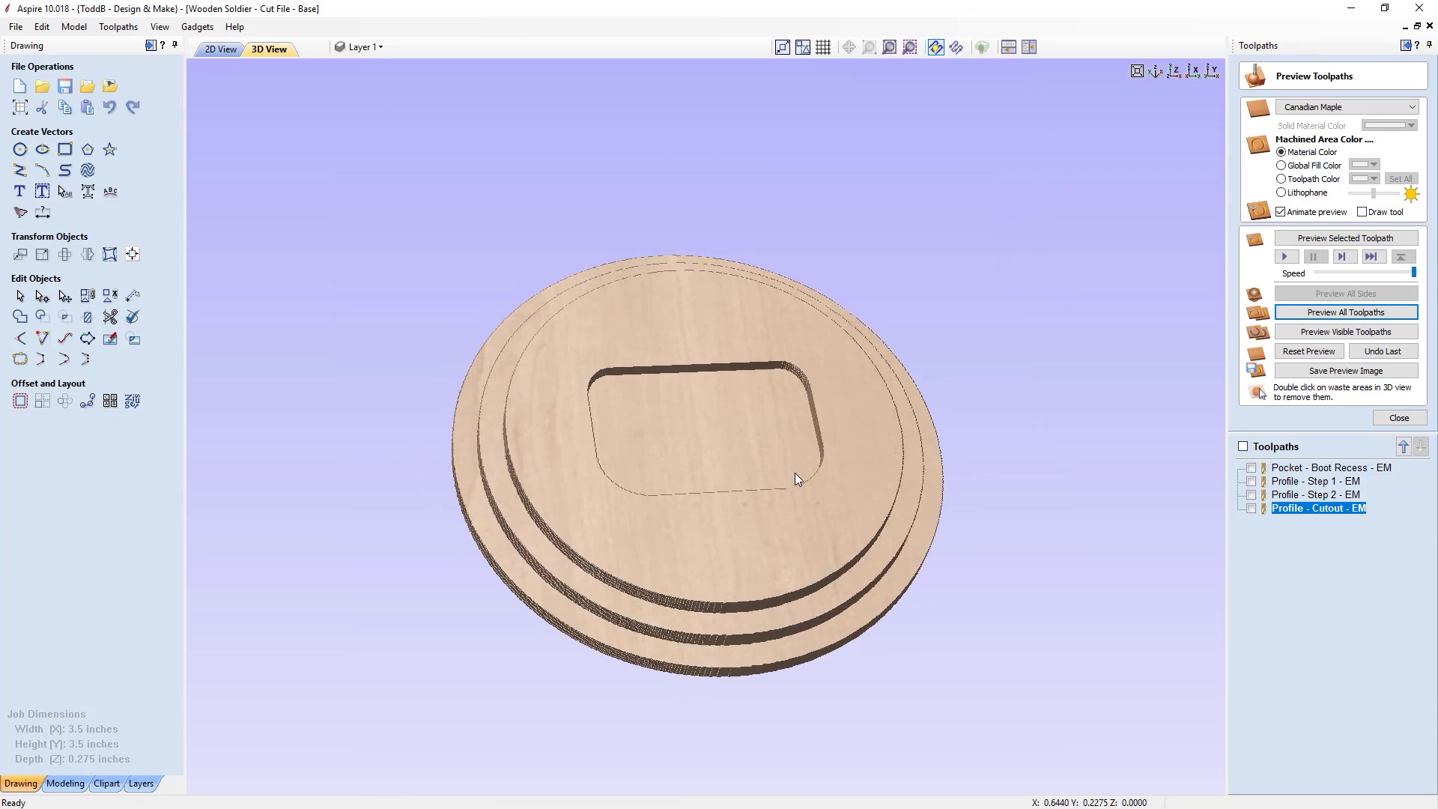
pyautogui.moveTo(794, 473); pyautogui.dragTo(800, 314)
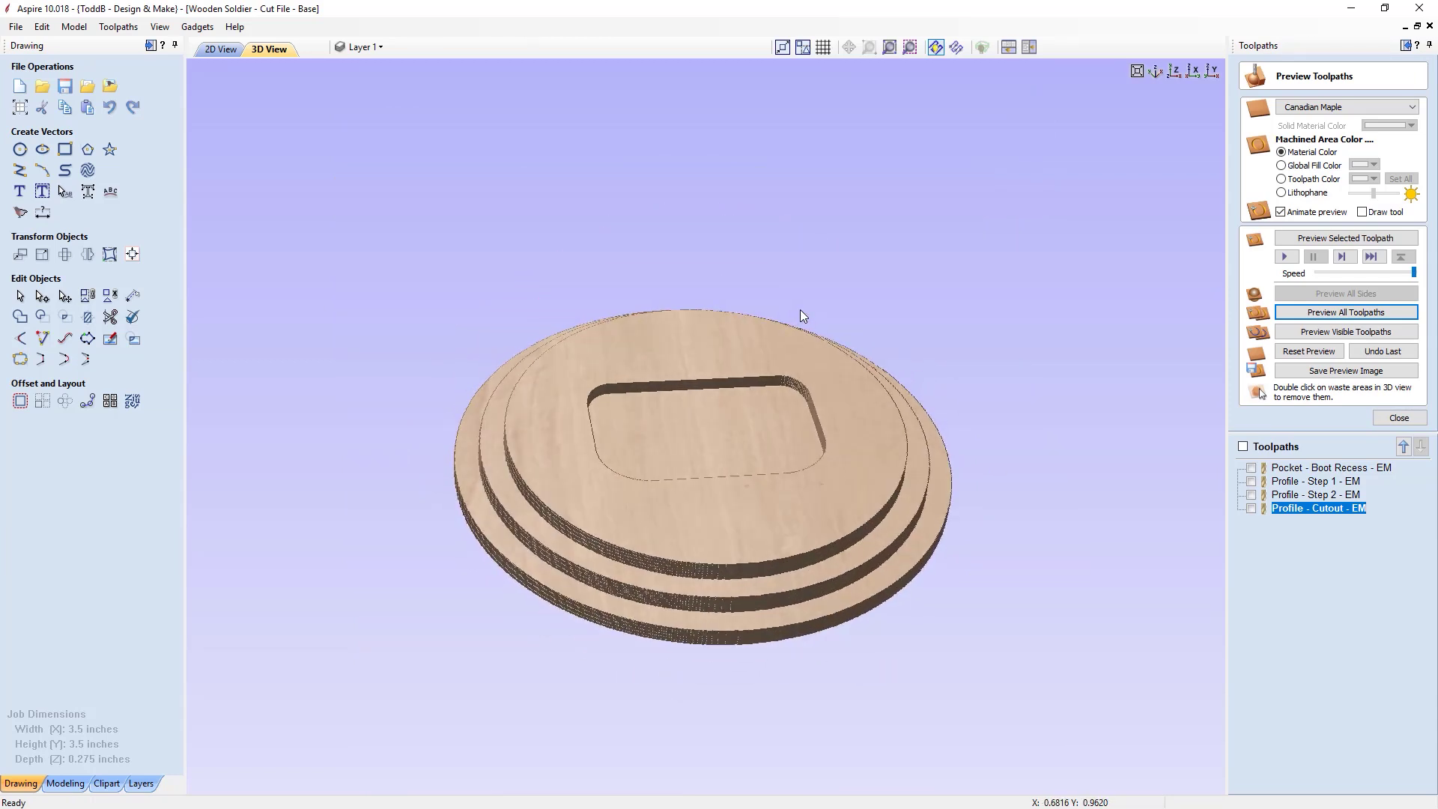
pyautogui.moveTo(774, 468); pyautogui.dragTo(794, 525)
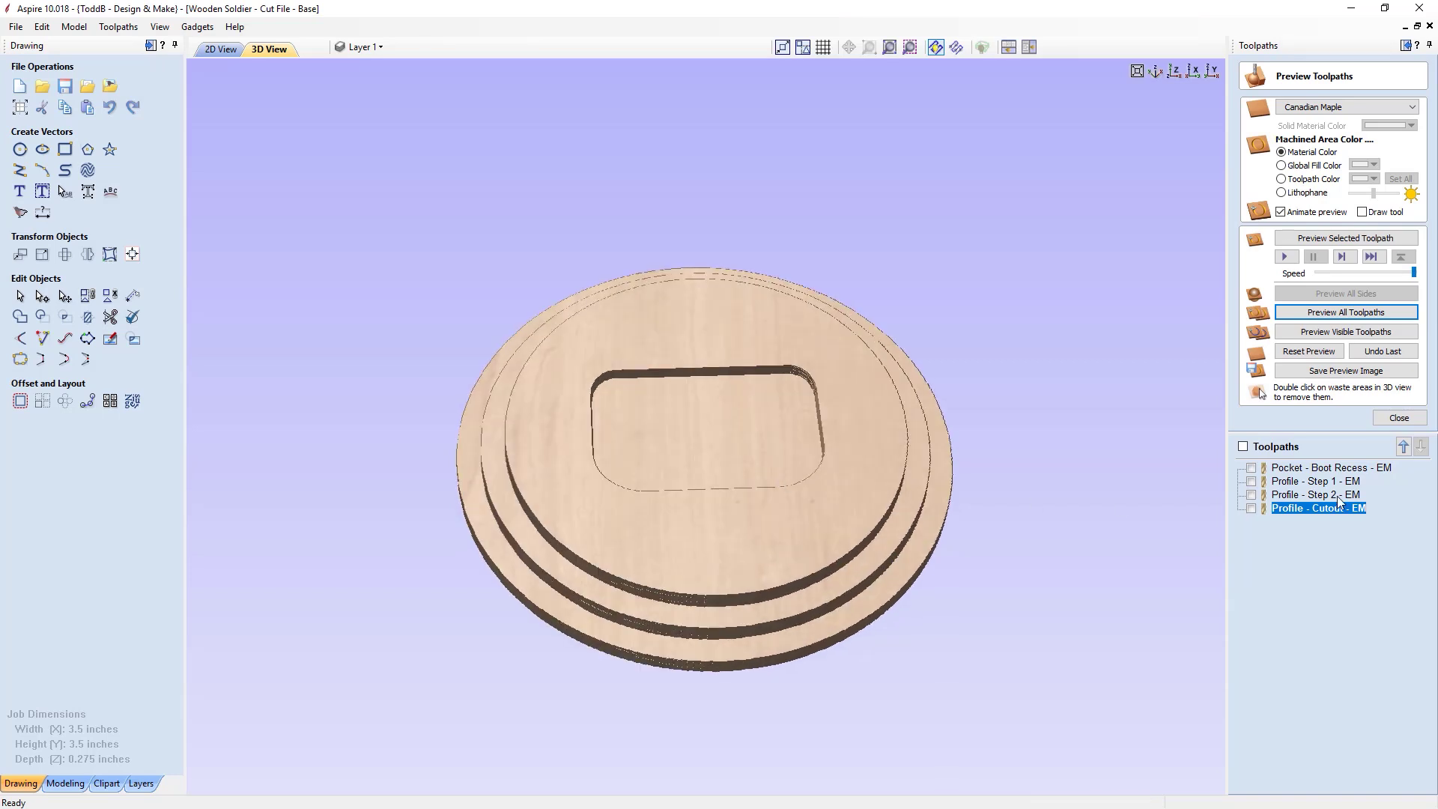
pyautogui.moveTo(648, 591); pyautogui.dragTo(881, 545)
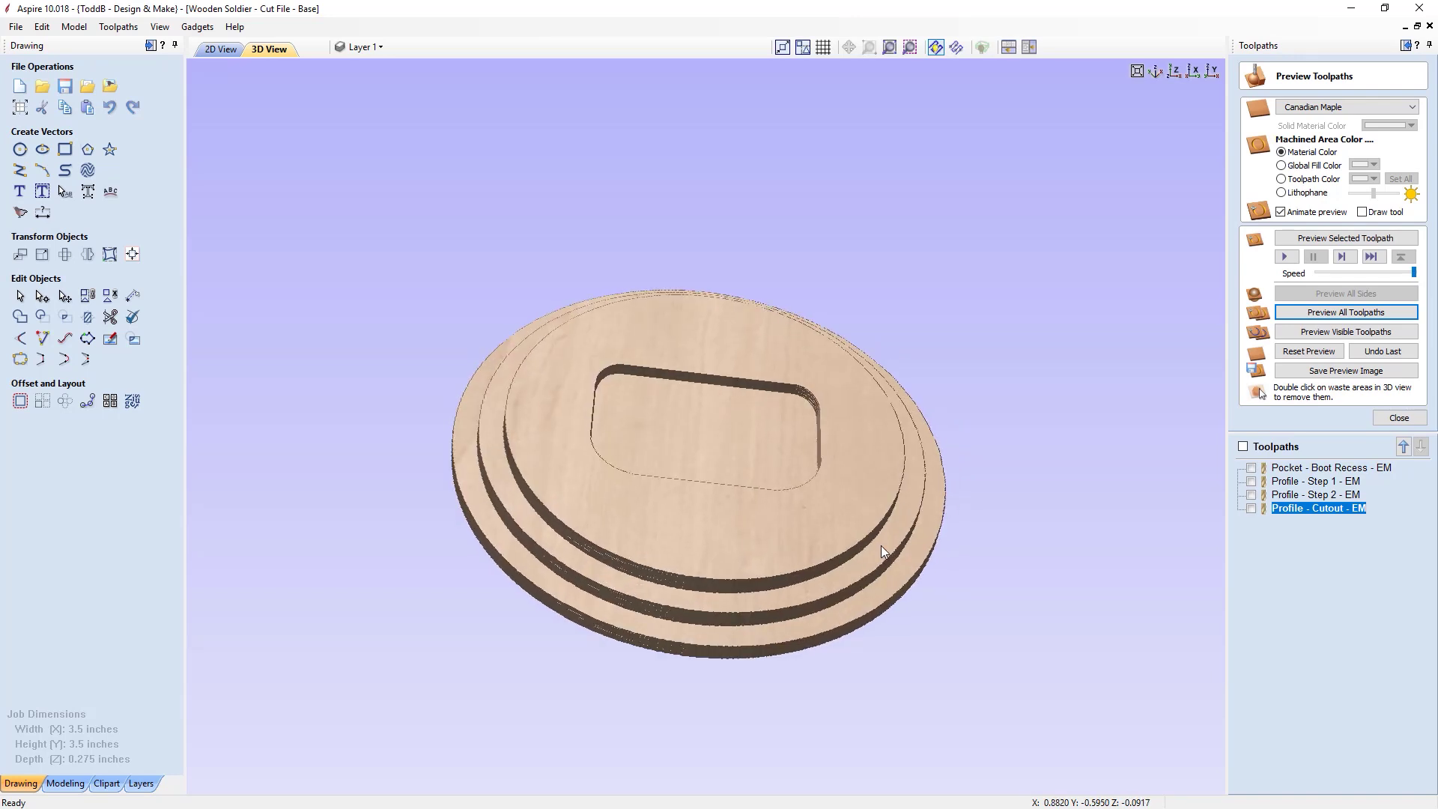